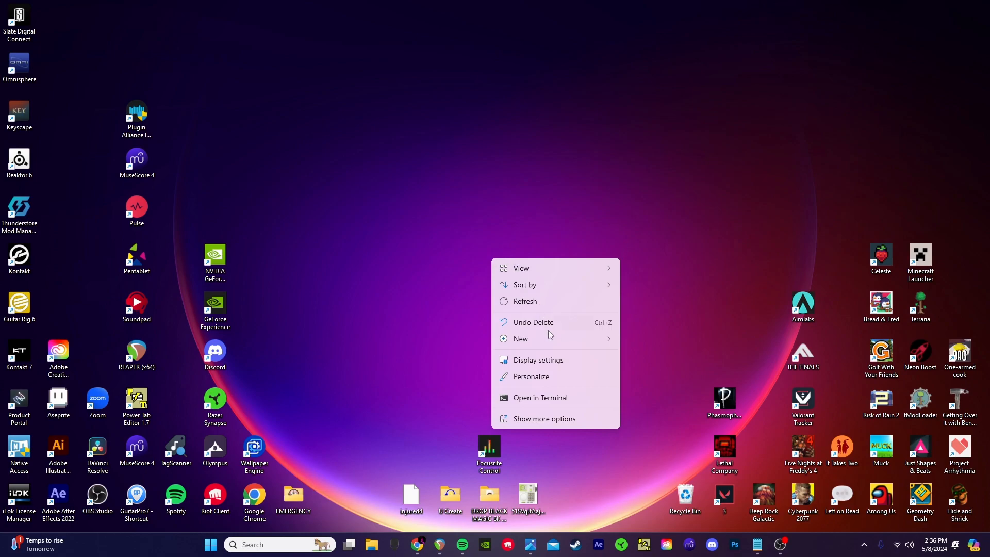
# Step: Create a desktop folder named 'U Create 1' and move it to the centre of the desktop
pyautogui.click(653, 338)
pyautogui.write('U Create 1')
pyautogui.press('Return')
pyautogui.moveTo(496, 267)
pyautogui.mouseDown()
pyautogui.moveTo(495, 235)
pyautogui.moveTo(499, 261)
pyautogui.mouseUp()
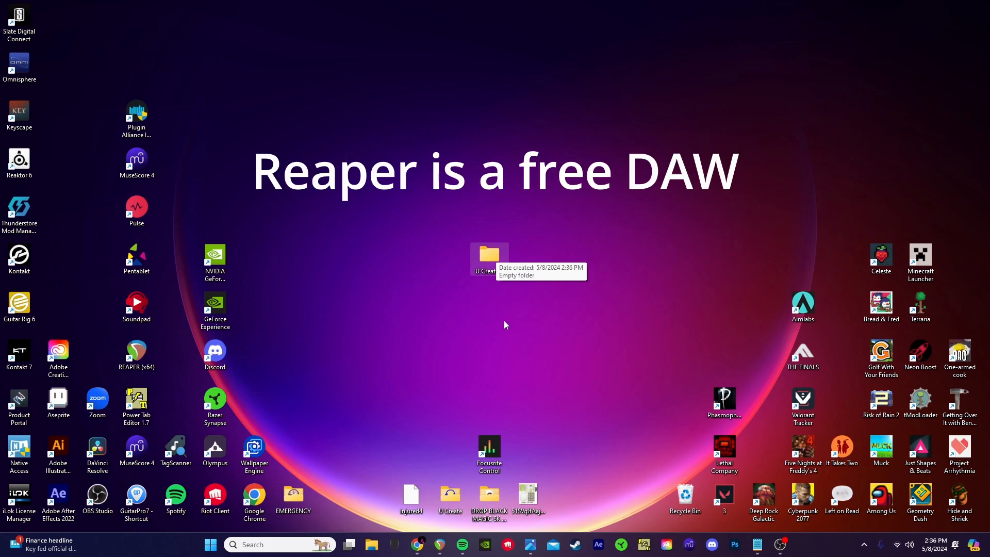
pyautogui.moveTo(442, 554)
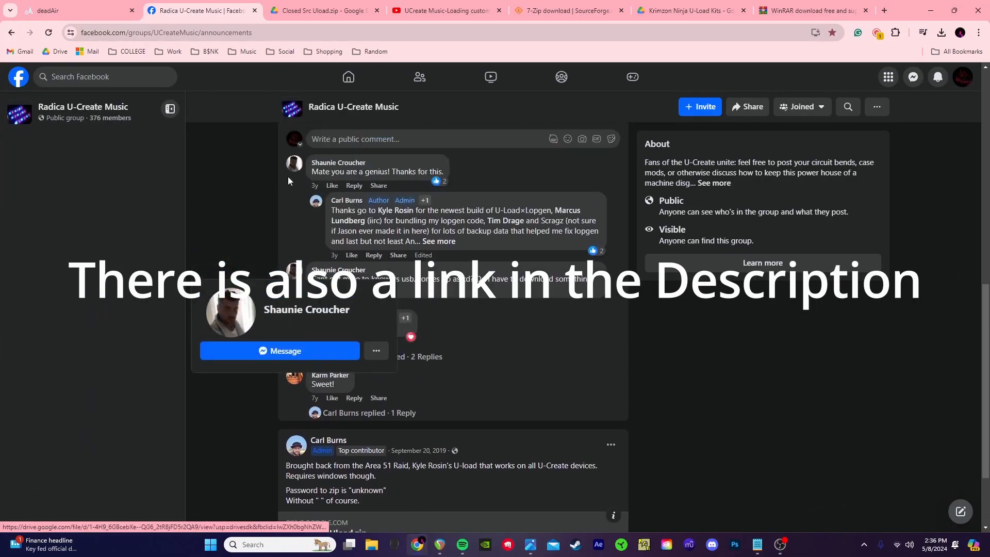
# Step: Scroll the Radica U-Create Music group page to the post linking Closed Src Uload.zip
pyautogui.scroll(1, 255, 89)
pyautogui.scroll(4, 362, 149)
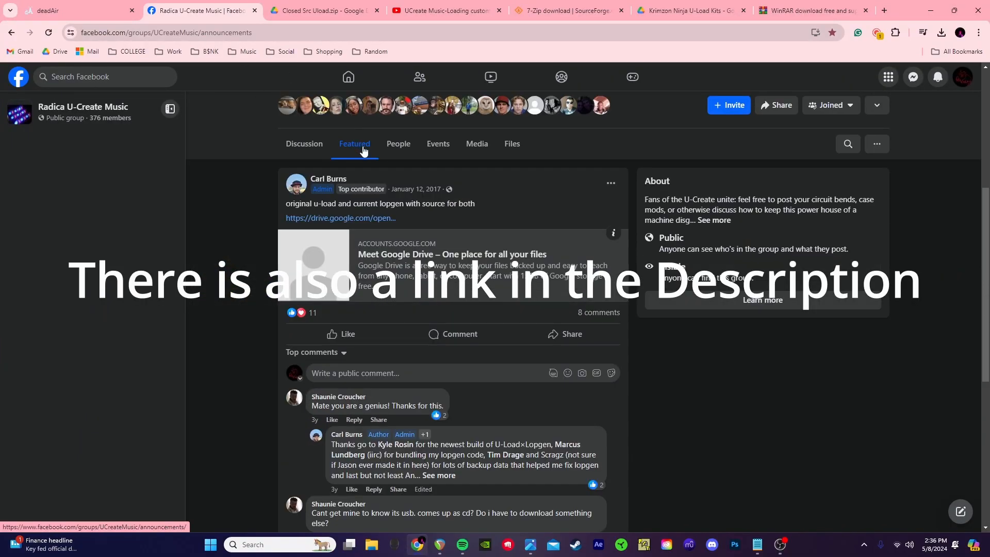
pyautogui.scroll(-6, 382, 319)
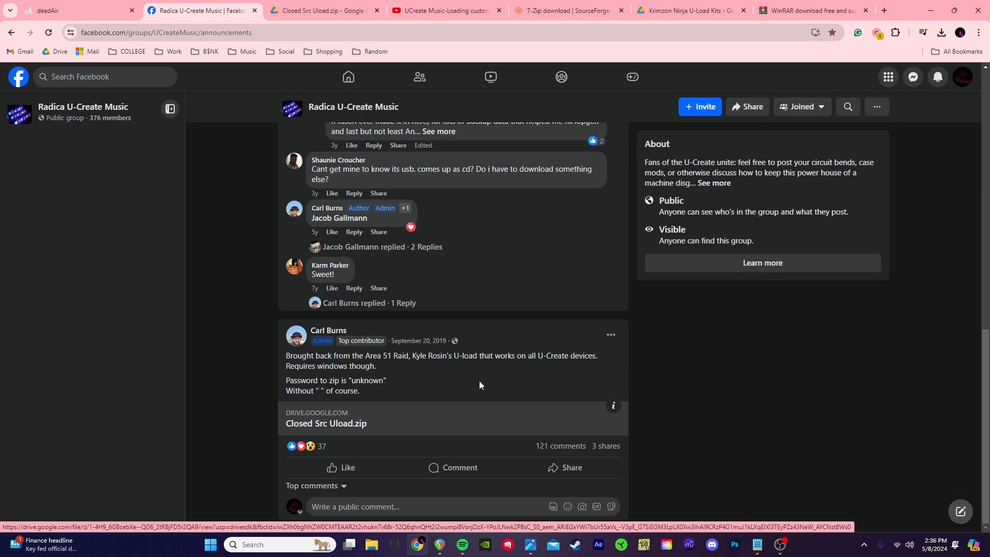
# Step: Download Closed Src Uload.zip from Google Drive and the WinRAR installer winrar-x64-700
pyautogui.click(388, 424)
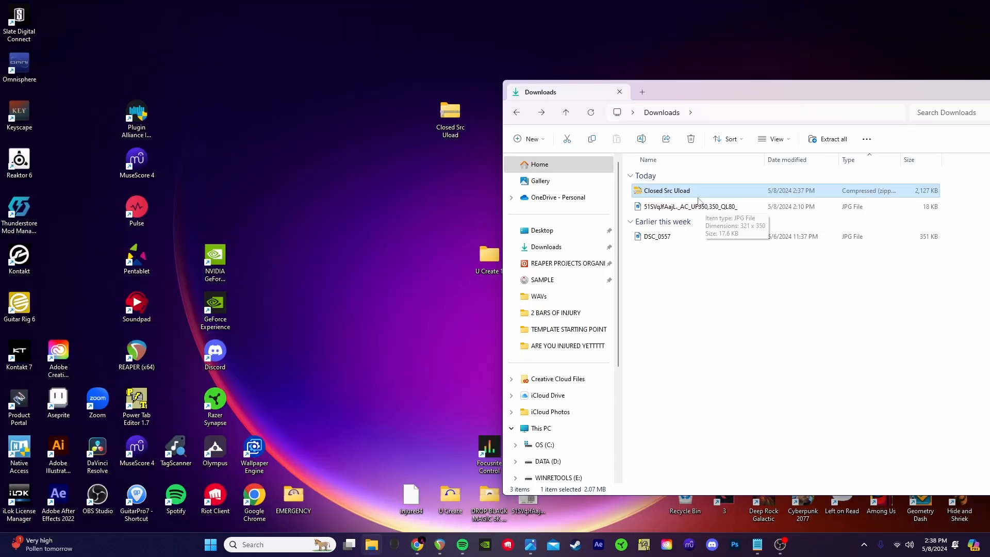
pyautogui.click(417, 544)
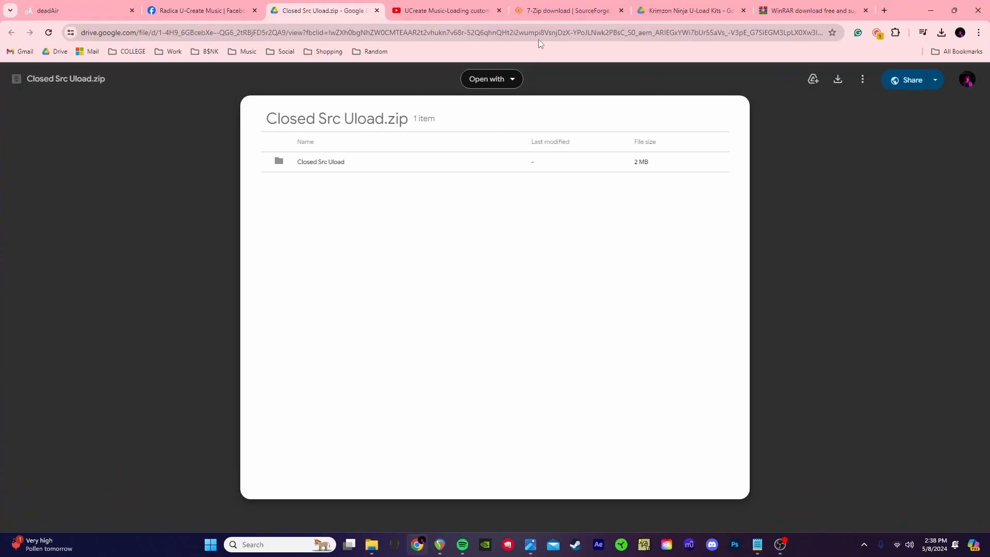
pyautogui.click(780, 9)
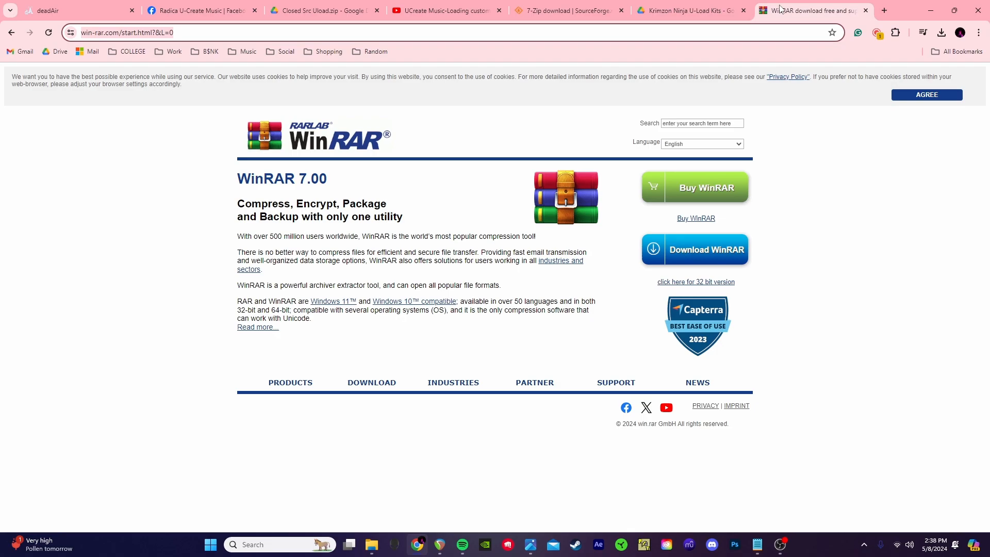
pyautogui.hotkey('alt', 'Tab')
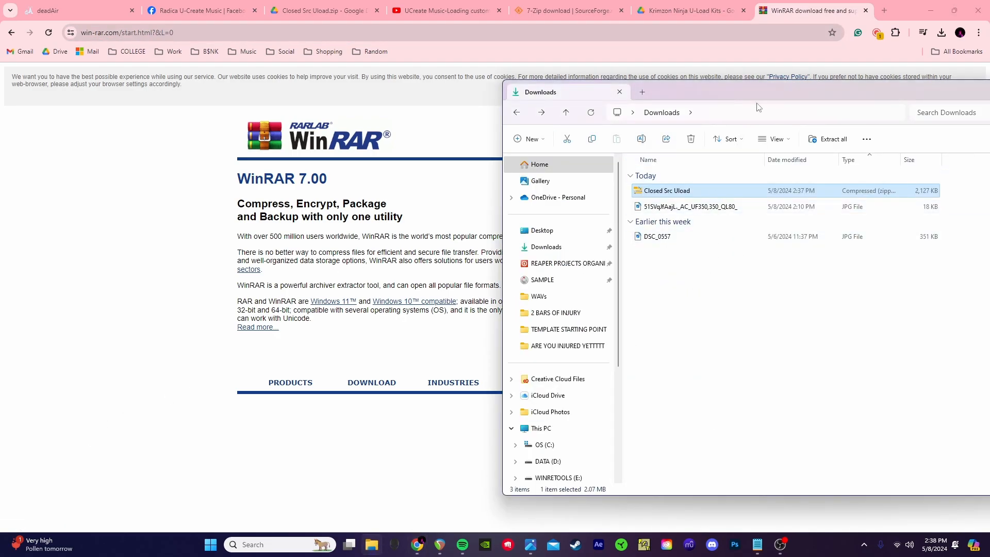
pyautogui.click(375, 450)
pyautogui.click(717, 249)
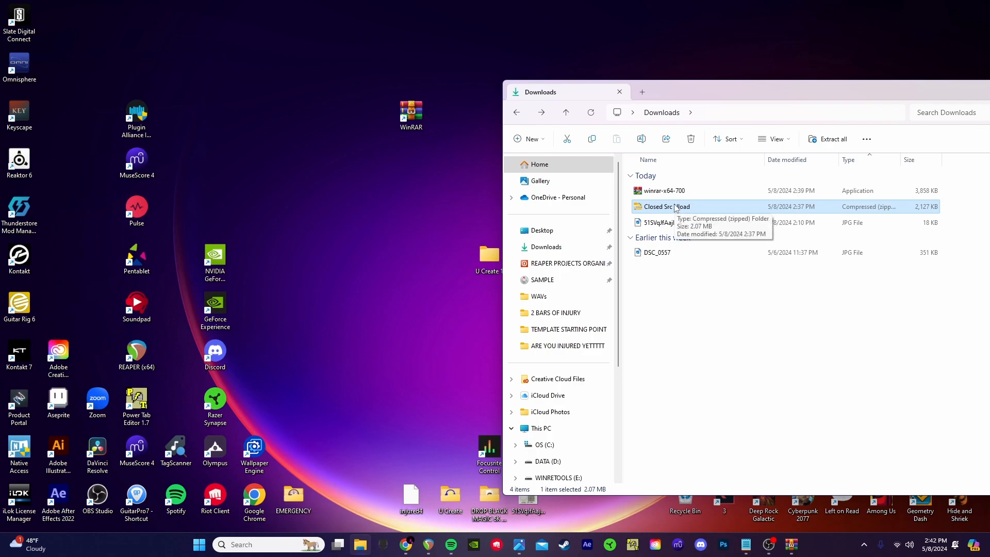
# Step: Move the Closed Src Uload zip to the desktop and unlock Win_ULoad_0.4.7z with its password
pyautogui.moveTo(695, 211); pyautogui.dragTo(415, 124)
pyautogui.doubleClick(415, 121)
pyautogui.click(93, 129)
pyautogui.doubleClick(91, 128)
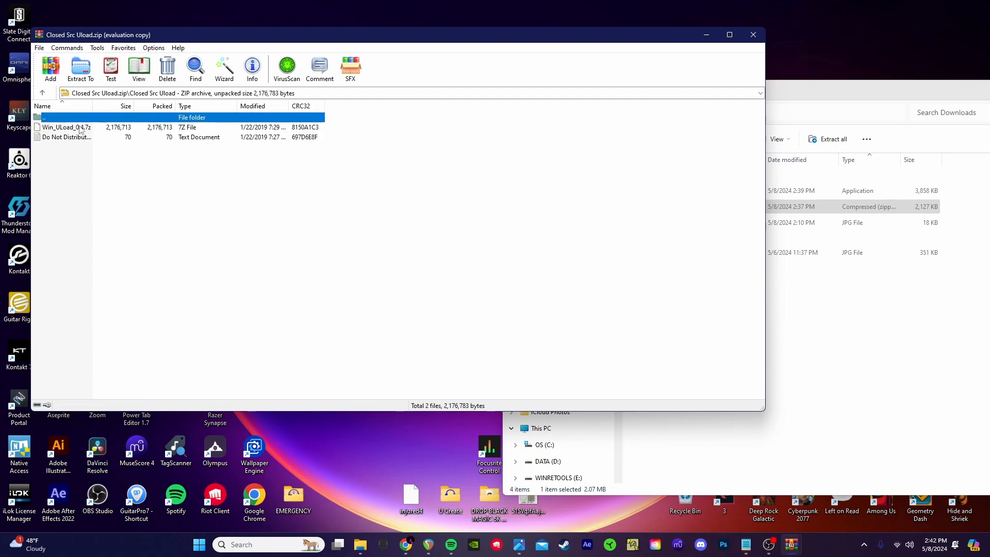
pyautogui.doubleClick(88, 128)
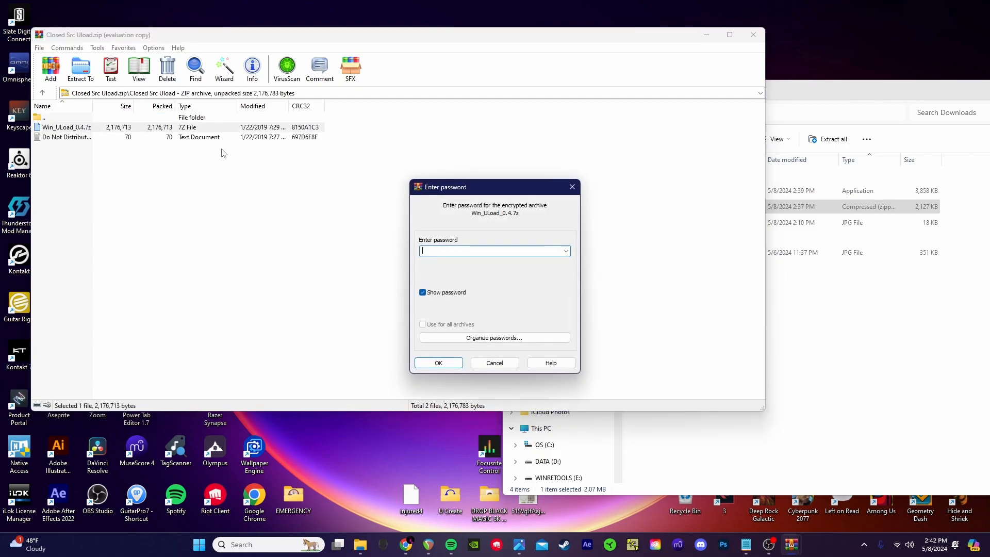
pyautogui.click(436, 364)
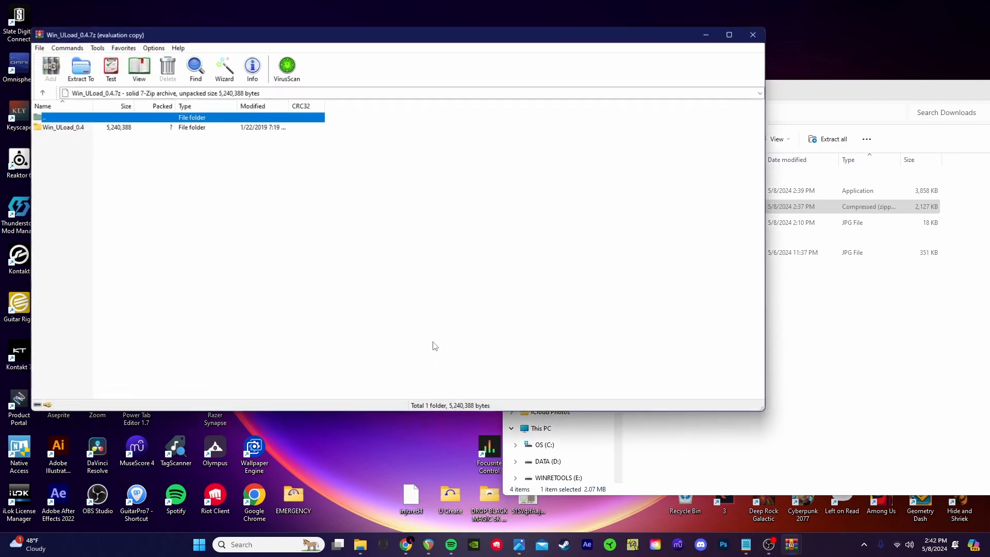
# Step: Extract the Win_ULoad_0.4 folder into Desktop\U Create 1, then close WinRAR
pyautogui.doubleClick(127, 126)
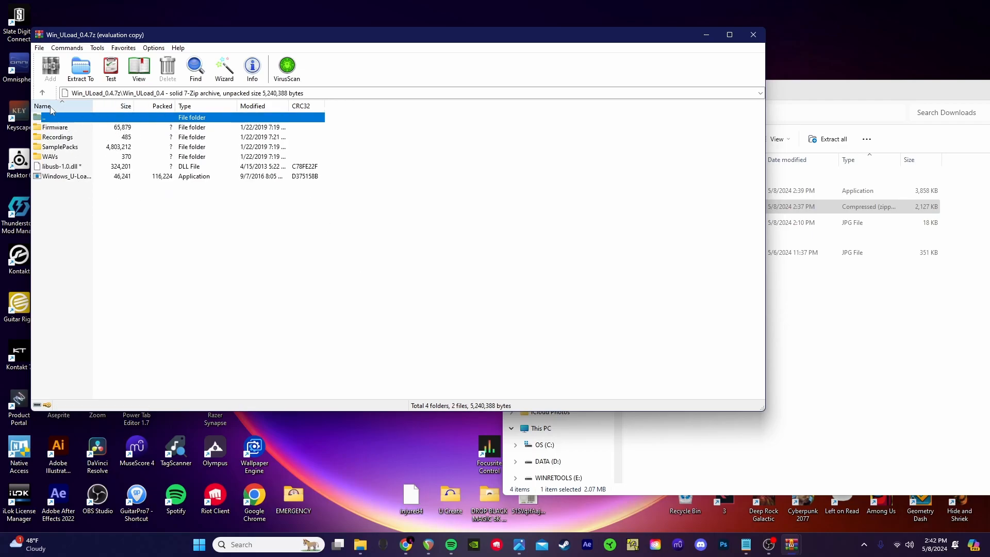
pyautogui.click(42, 92)
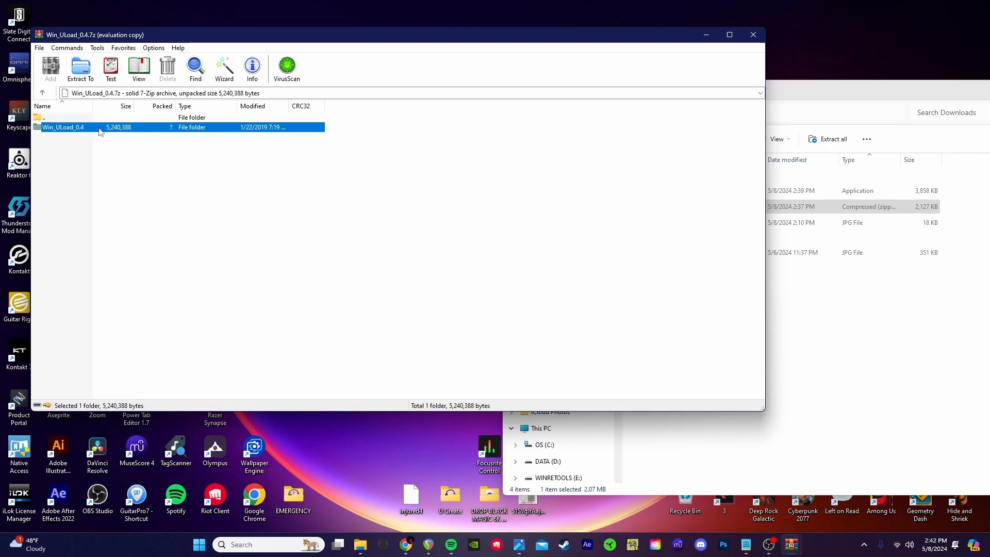
pyautogui.click(80, 67)
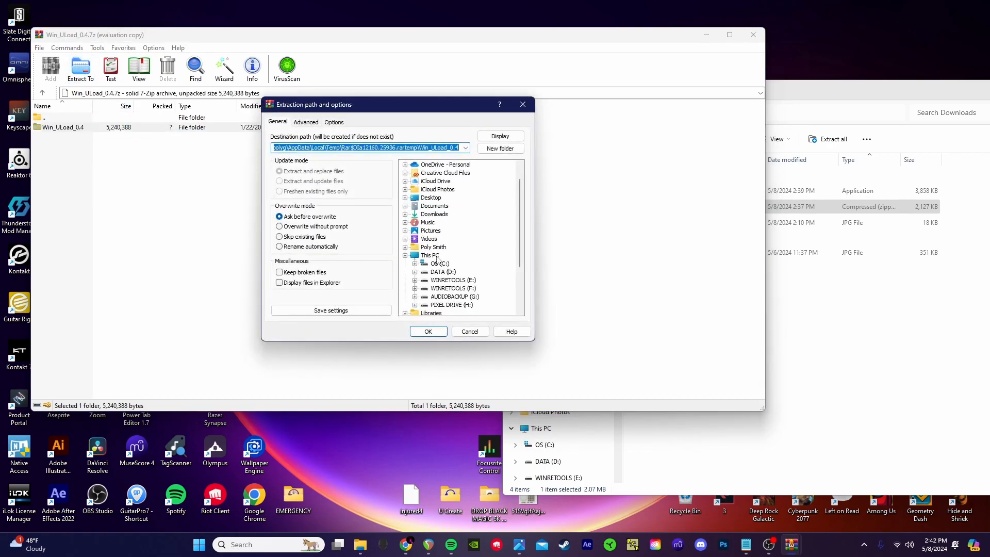
pyautogui.click(405, 198)
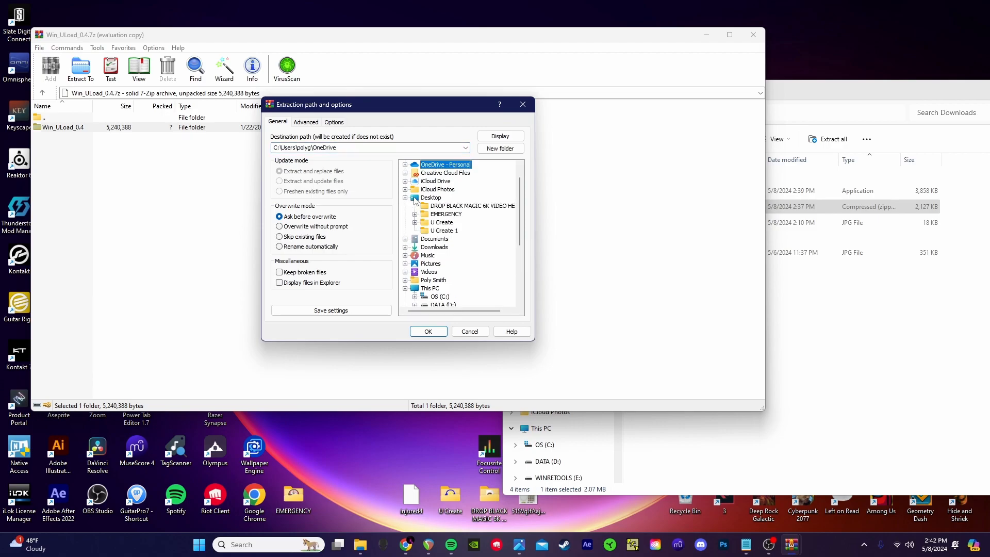
pyautogui.click(445, 230)
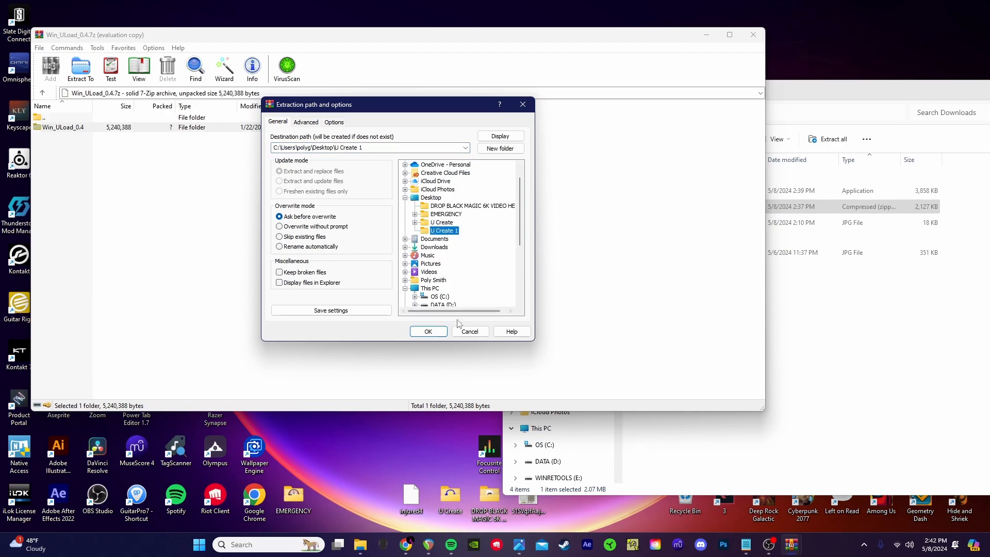
pyautogui.click(429, 331)
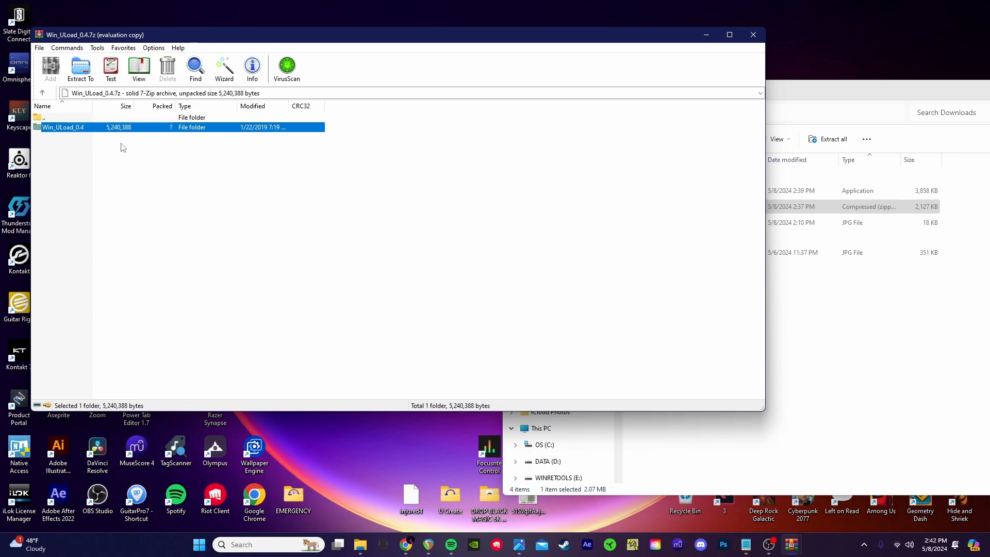
pyautogui.click(756, 37)
# Step: Download Zadig 2.8 from zadig.akeo.ie, dismissing the ad and checking the downloads list
pyautogui.moveTo(608, 78); pyautogui.dragTo(690, 76)
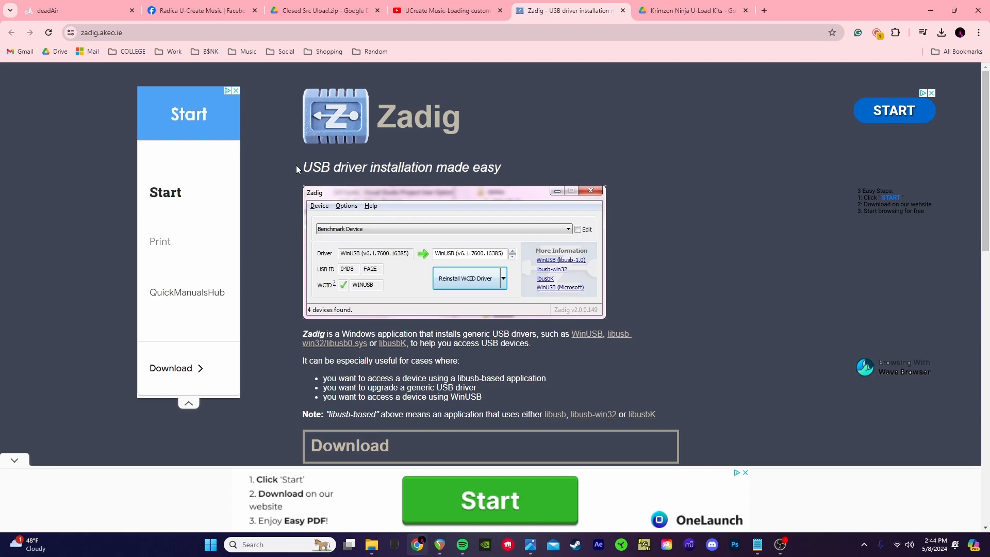
pyautogui.scroll(-3, 283, 384)
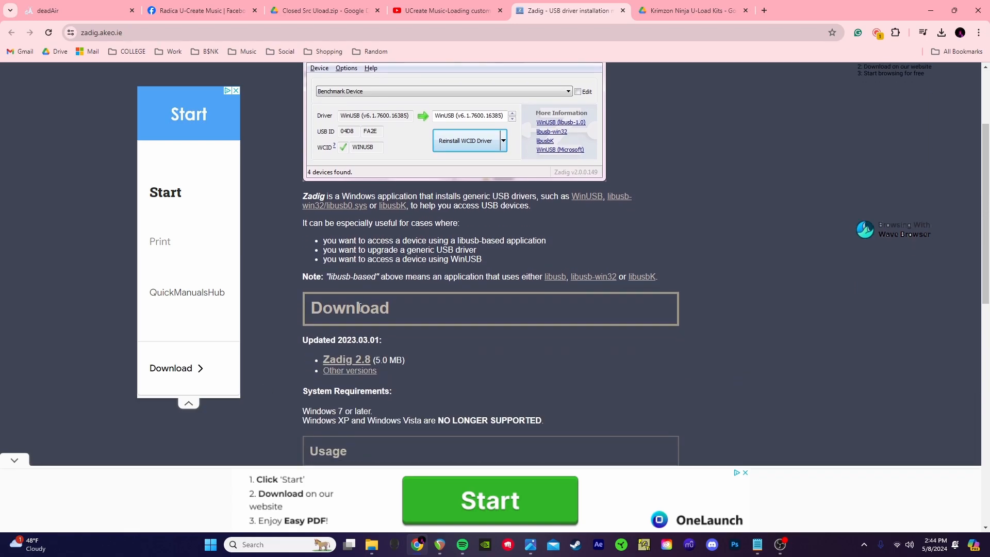
pyautogui.click(348, 362)
pyautogui.click(834, 180)
pyautogui.click(942, 32)
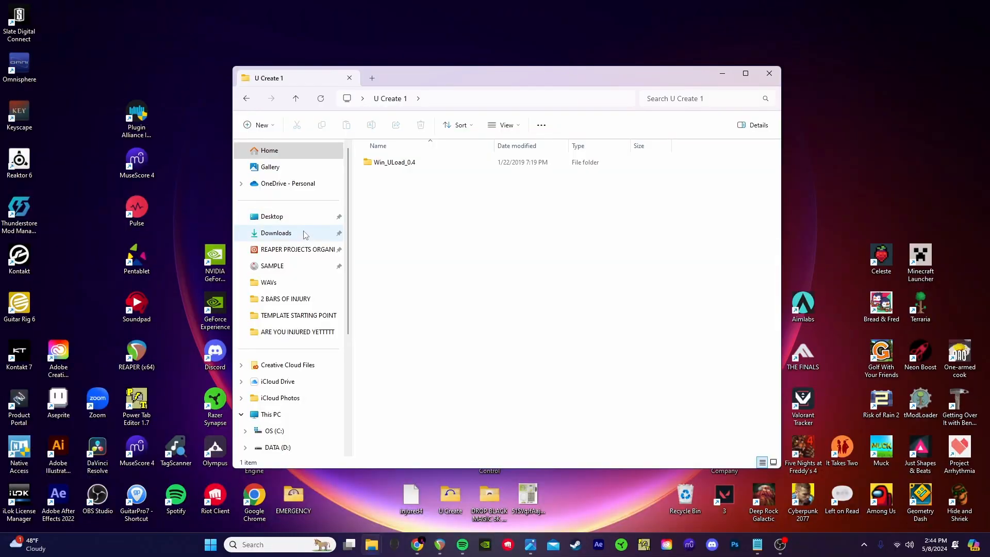
# Step: Launch zadig-2.8 from Downloads and enable List All Devices
pyautogui.click(287, 233)
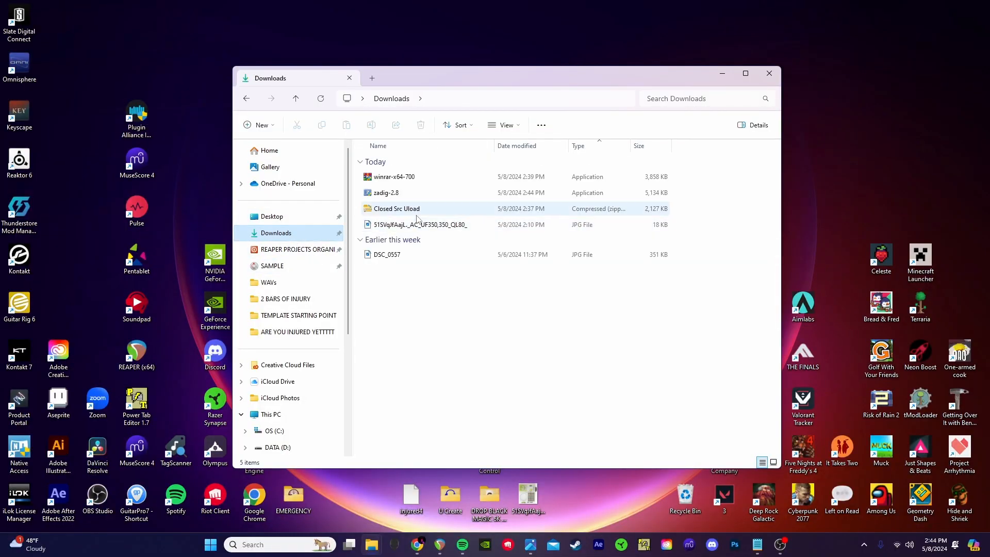
pyautogui.doubleClick(440, 196)
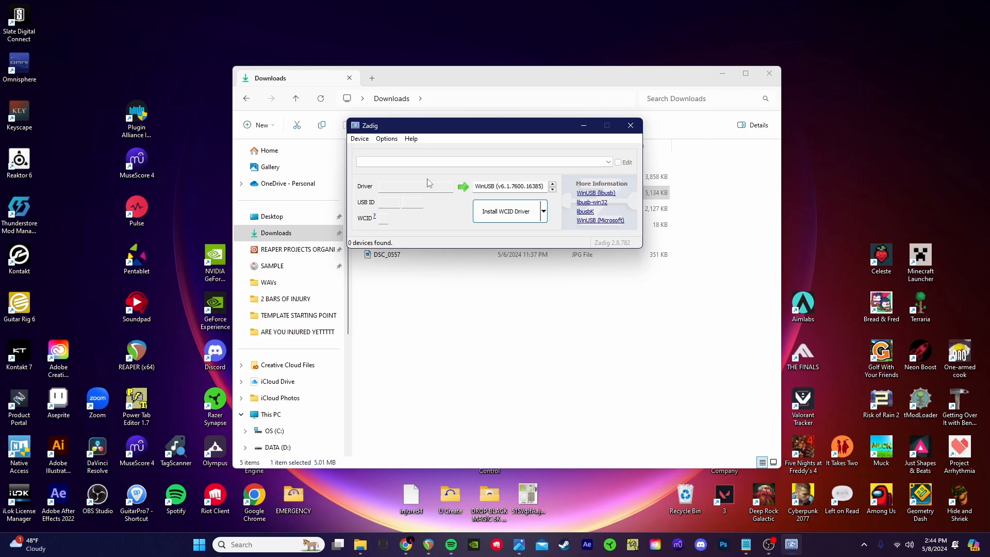
pyautogui.click(360, 139)
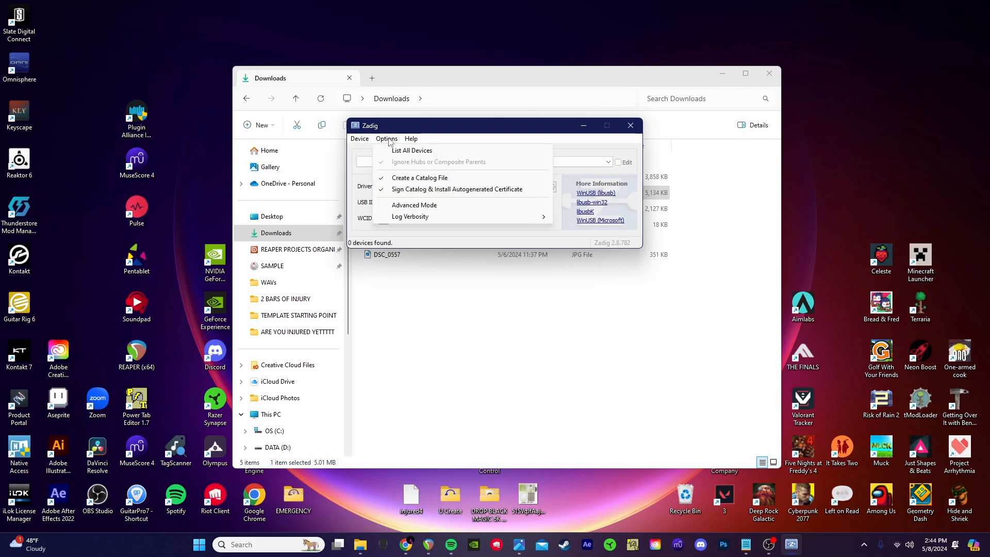
pyautogui.click(403, 151)
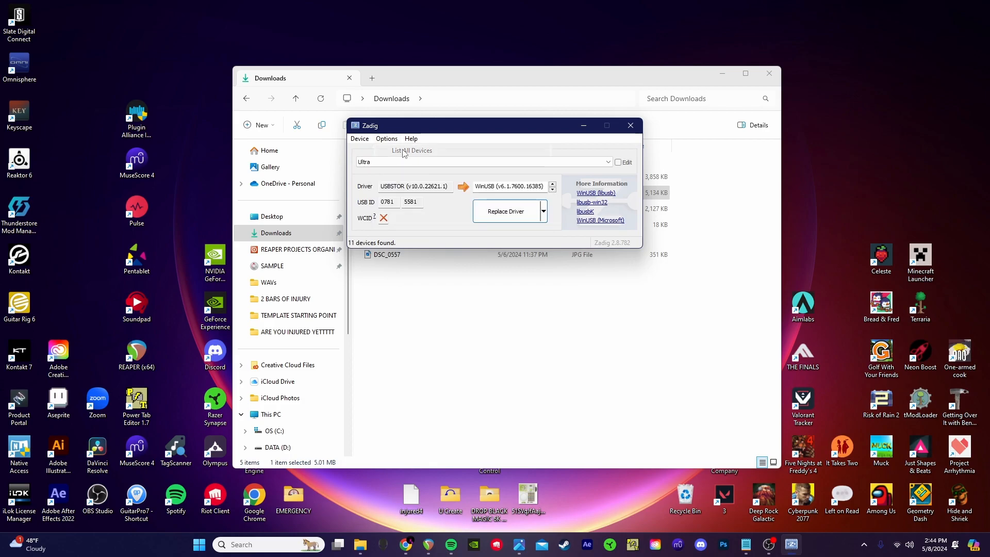
pyautogui.click(411, 161)
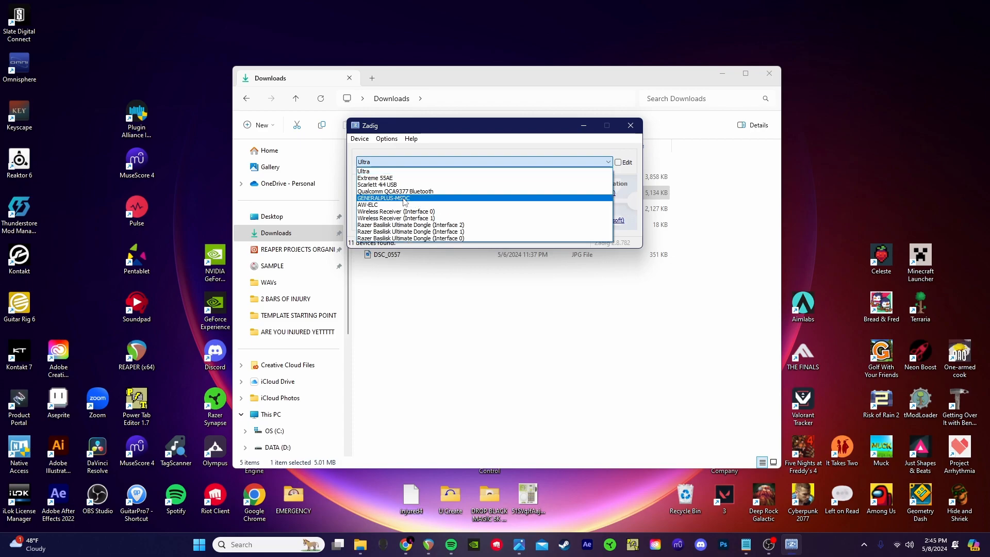
# Step: Install the WinUSB driver for the GENERALPLUS-MSDC device, then close Zadig
pyautogui.click(404, 199)
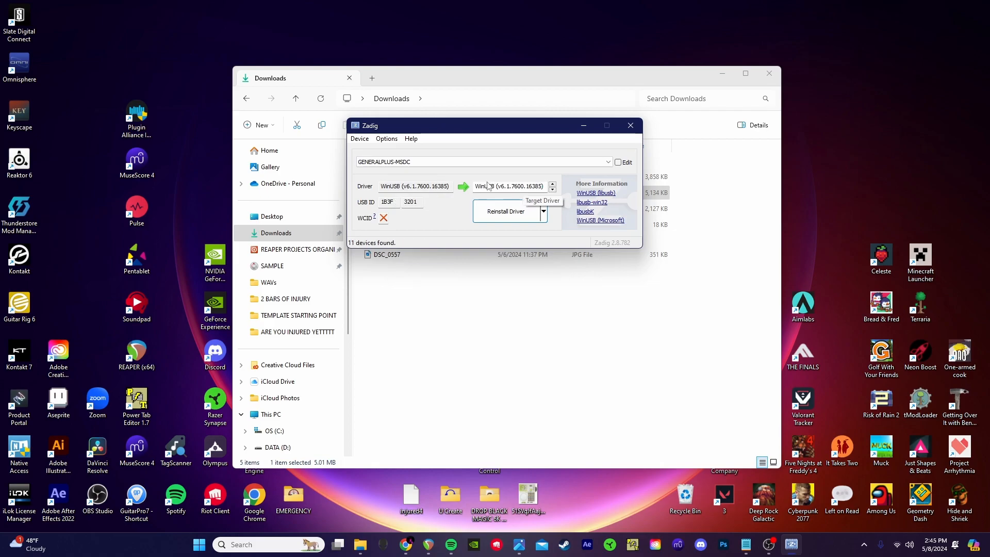
pyautogui.click(516, 214)
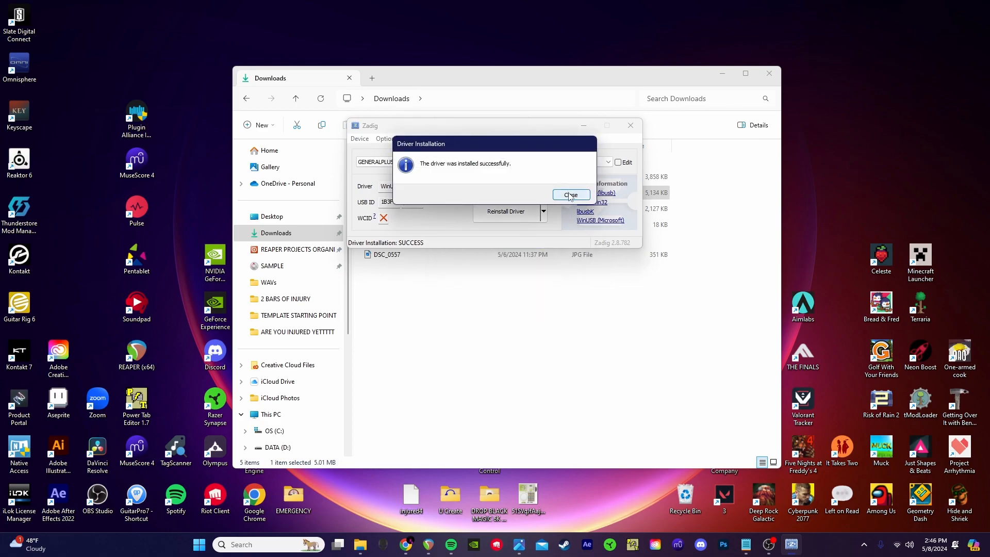
pyautogui.click(570, 195)
pyautogui.click(632, 126)
# Step: Start a new empty REAPER project and move its [Unsaved] tab to the first position
pyautogui.click(437, 546)
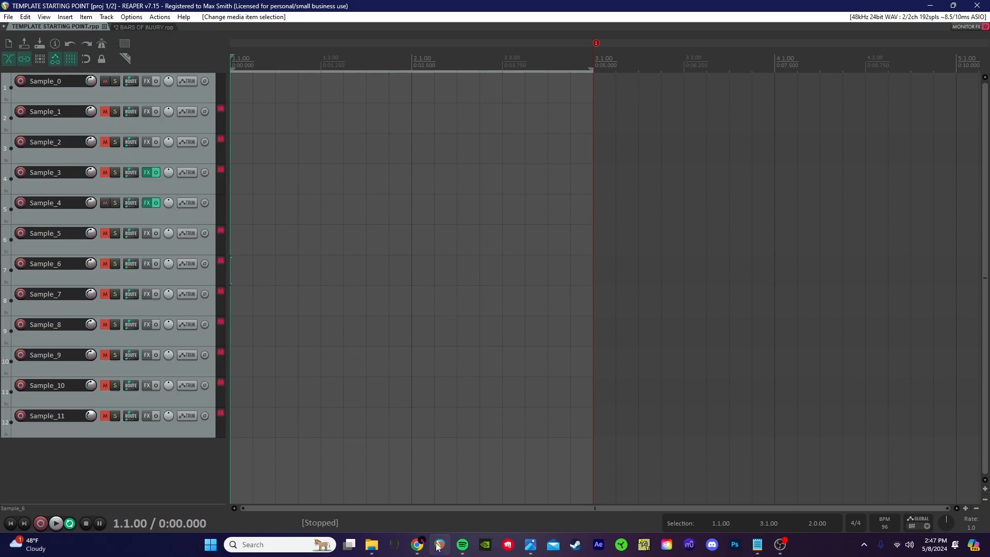
pyautogui.click(8, 16)
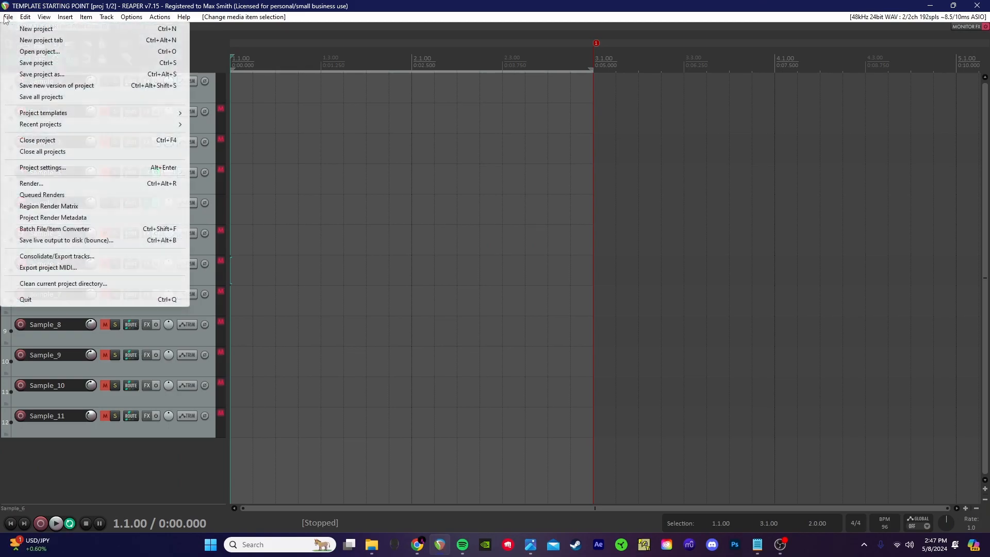
pyautogui.click(34, 40)
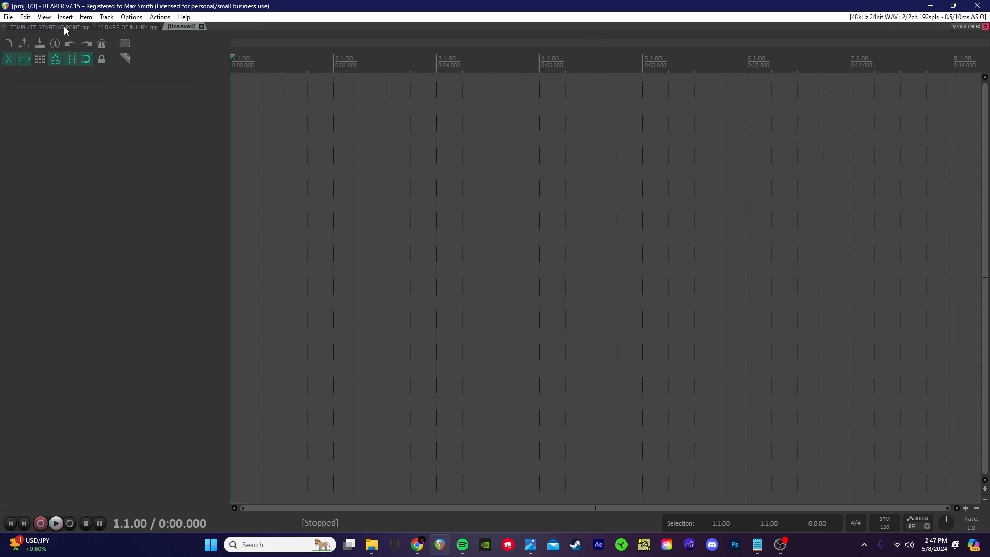
pyautogui.moveTo(180, 27); pyautogui.dragTo(158, 21)
pyautogui.moveTo(22, 29); pyautogui.dragTo(22, 29)
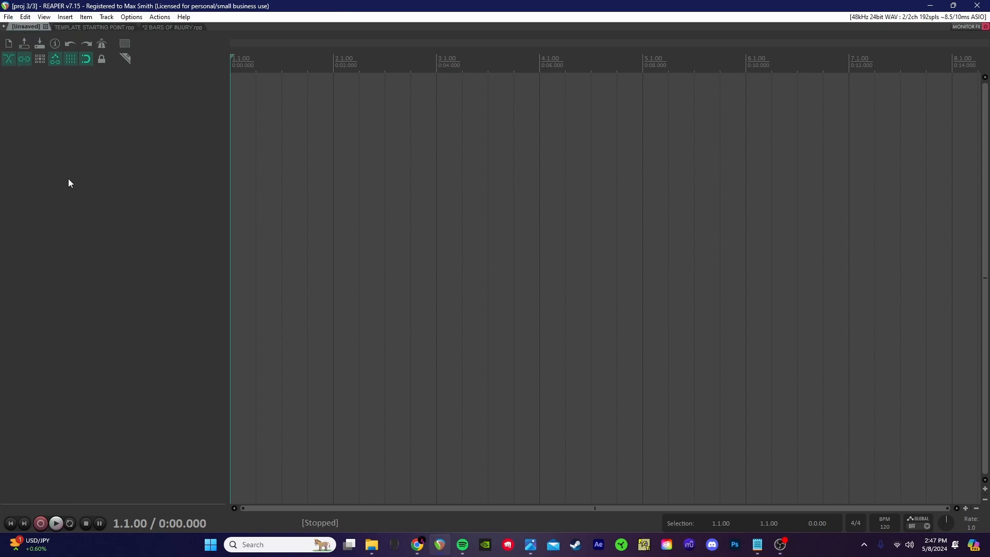
# Step: Add three empty tracks, then bring up the U-Create device photo
pyautogui.doubleClick(105, 150)
pyautogui.doubleClick(107, 154)
pyautogui.doubleClick(107, 216)
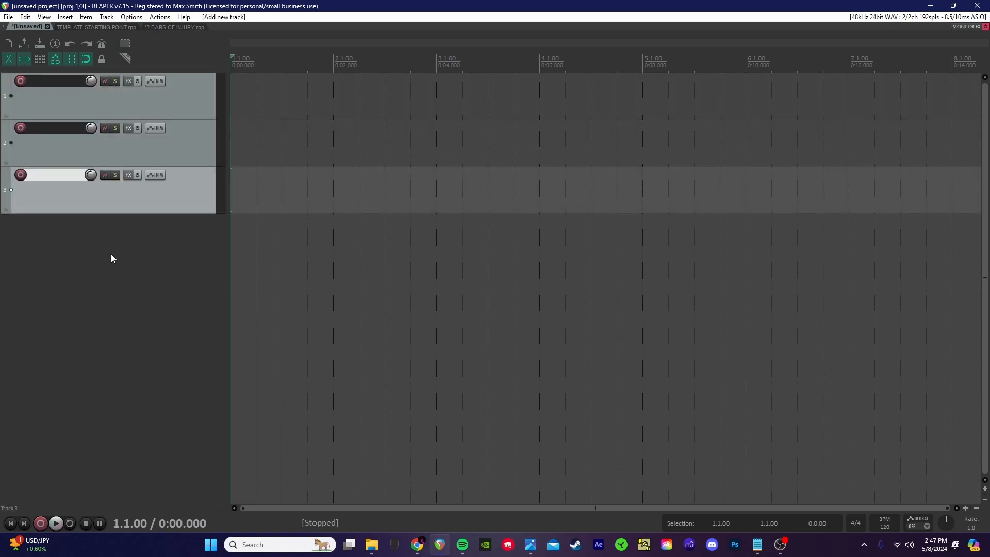
pyautogui.click(530, 544)
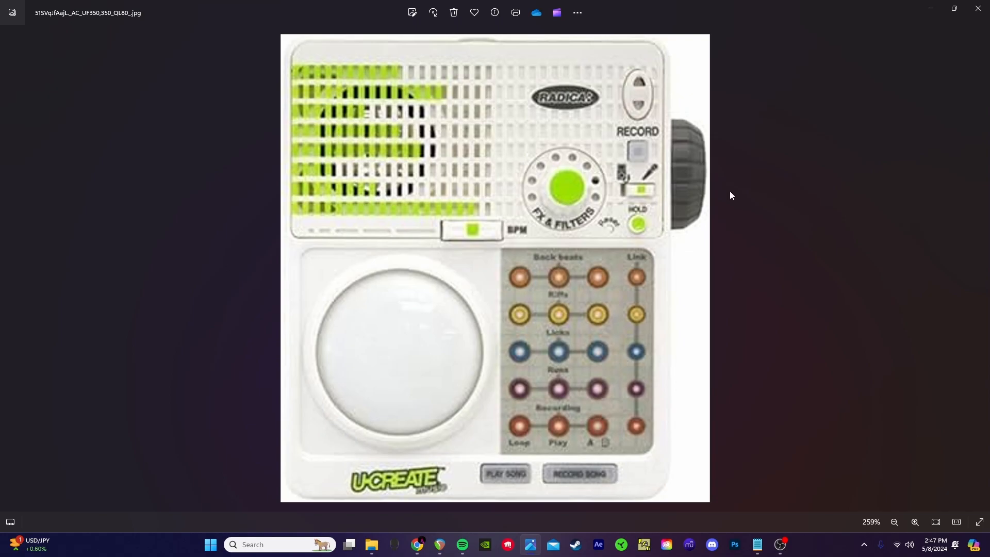
# Step: Add empty tracks until the project has twelve tracks
pyautogui.click(931, 9)
pyautogui.doubleClick(181, 314)
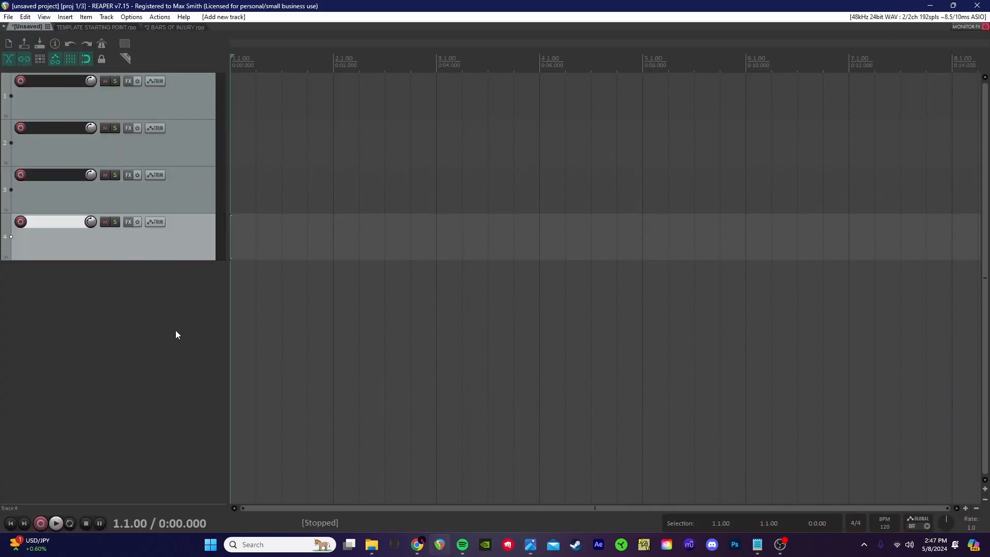
pyautogui.doubleClick(178, 328)
pyautogui.doubleClick(163, 382)
pyautogui.doubleClick(155, 406)
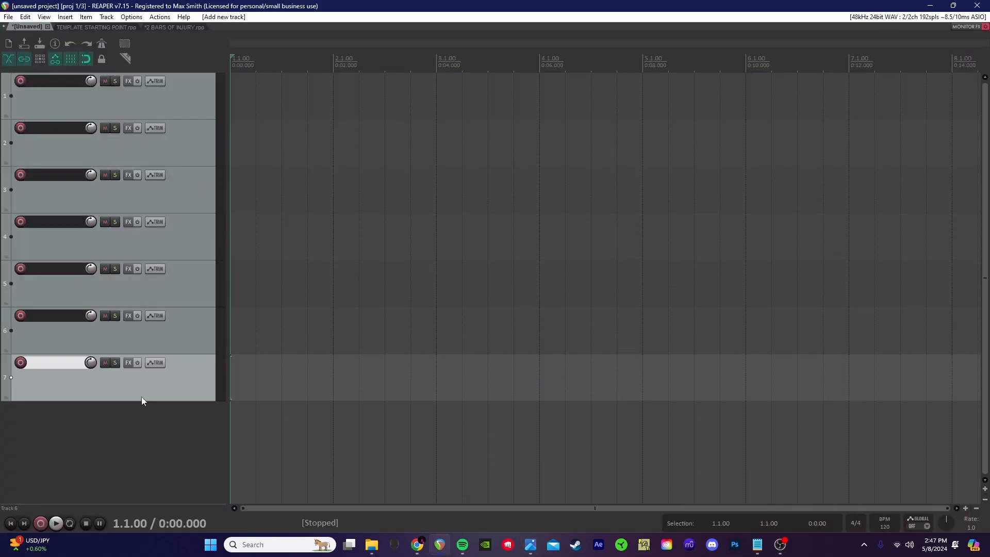
pyautogui.doubleClick(108, 427)
pyautogui.doubleClick(94, 490)
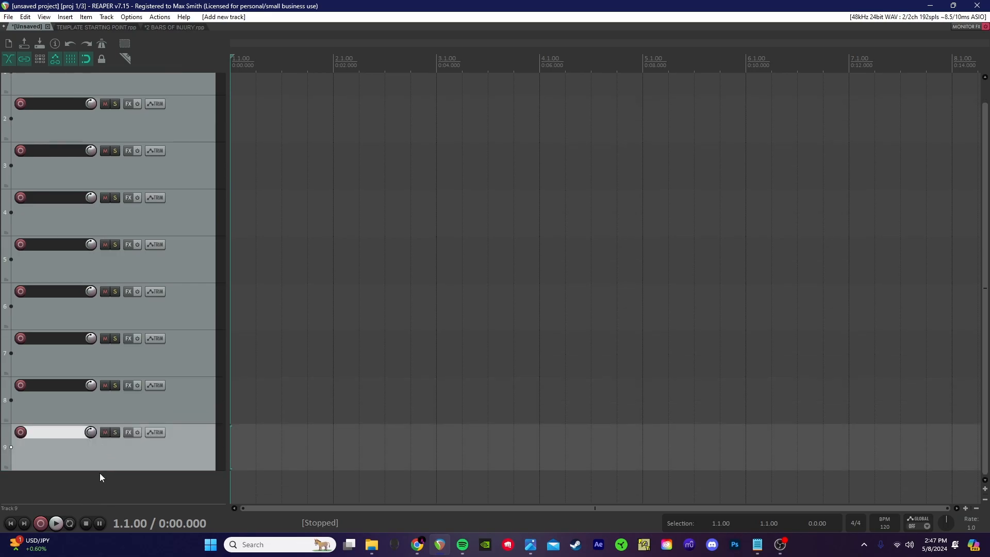
pyautogui.doubleClick(100, 473)
pyautogui.doubleClick(97, 480)
pyautogui.doubleClick(100, 476)
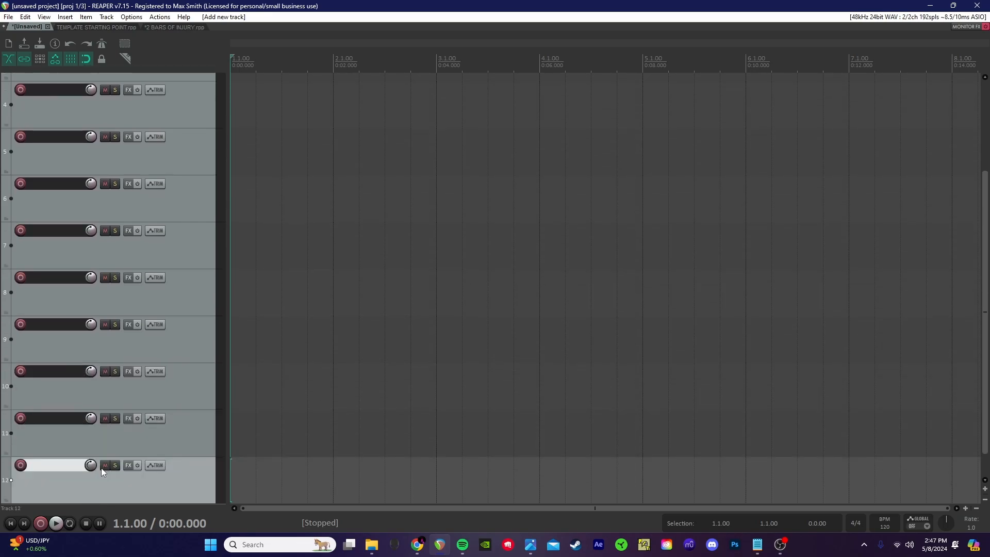
pyautogui.scroll(3, 102, 472)
pyautogui.scroll(-1, 117, 309)
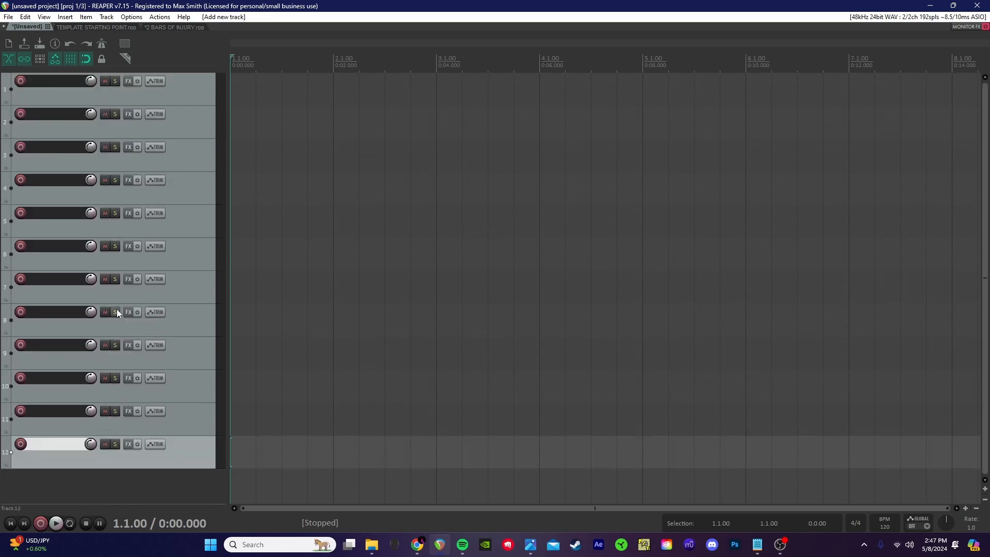
pyautogui.scroll(-1, 116, 312)
# Step: Name the tracks Sample_0 through Sample_11 and save the project
pyautogui.doubleClick(65, 80)
pyautogui.write('Sample')
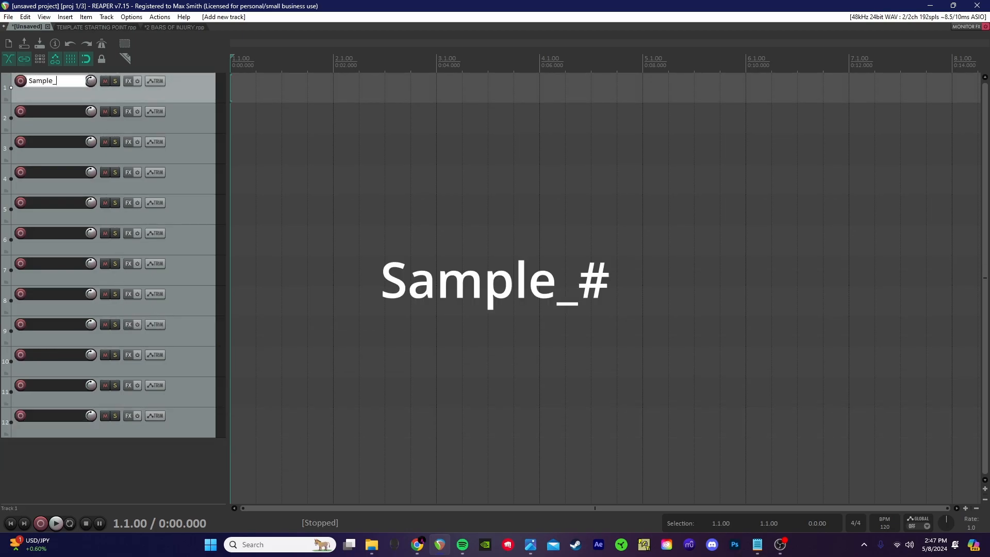
pyautogui.write('_0')
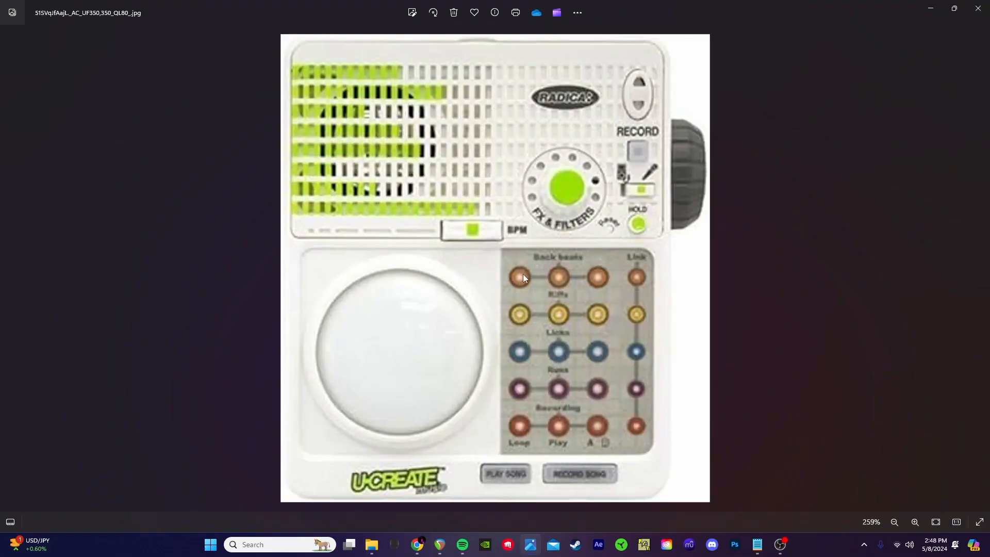
pyautogui.click(439, 545)
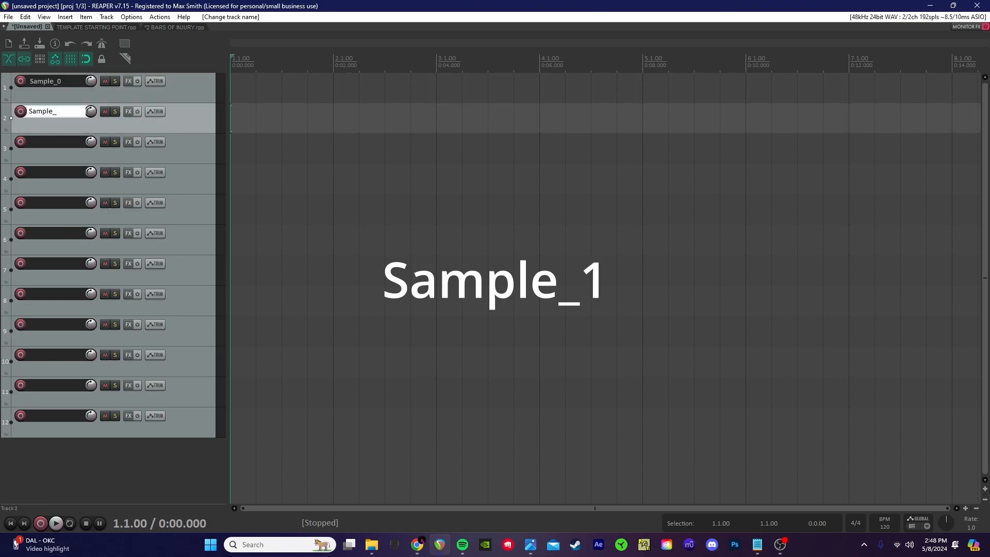
pyautogui.write('1')
pyautogui.doubleClick(57, 142)
pyautogui.write('Sample_')
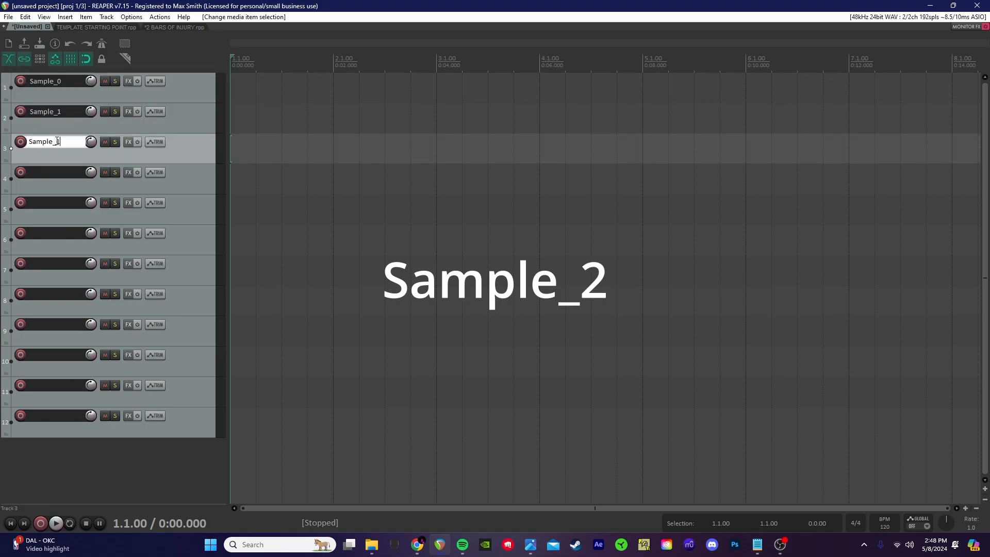
pyautogui.write('2')
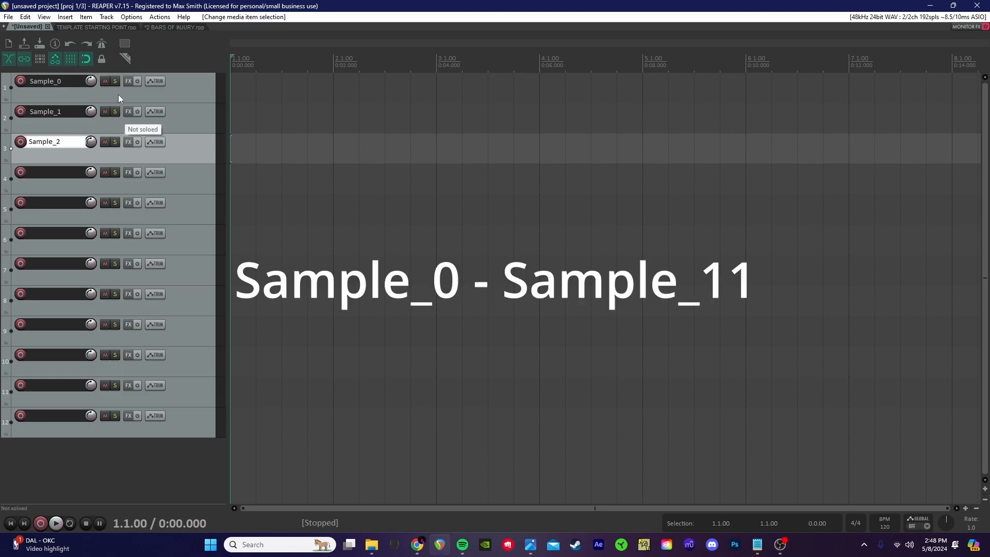
pyautogui.doubleClick(63, 418)
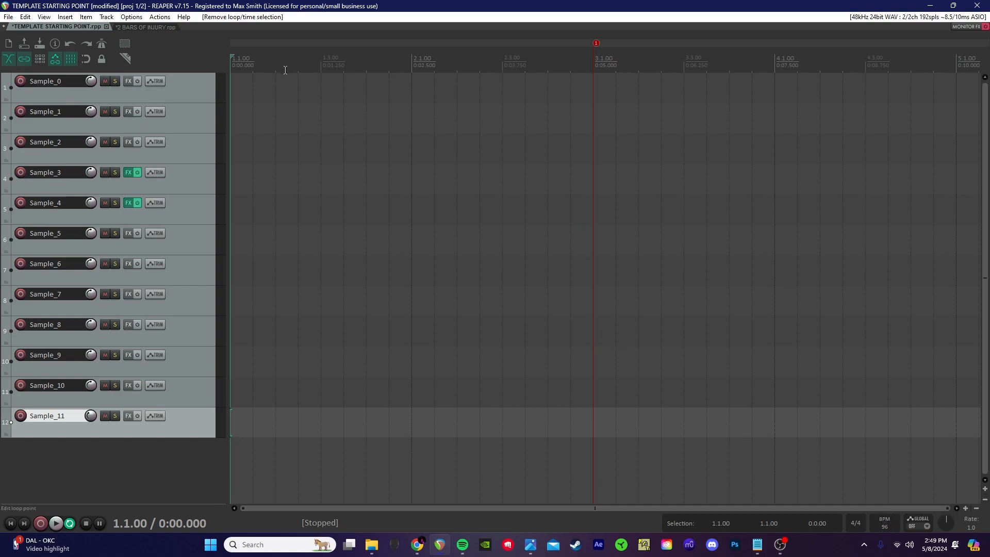
pyautogui.hotkey('ctrl', 'z')
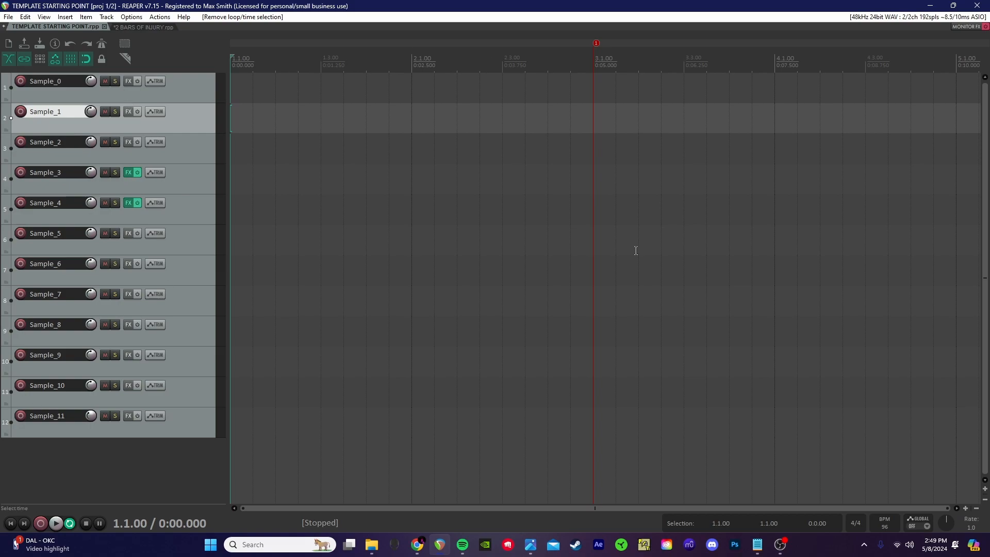
pyautogui.click(10, 17)
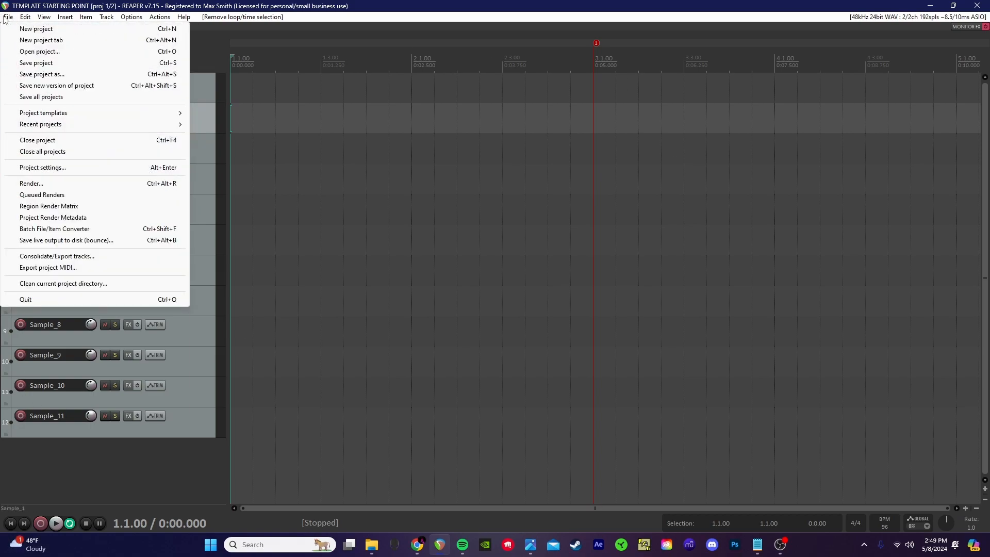
# Step: Save TEMPLATE STARTING POINT into Templates\U CREATE with 'Create subdirectory for project' ticked
pyautogui.click(34, 75)
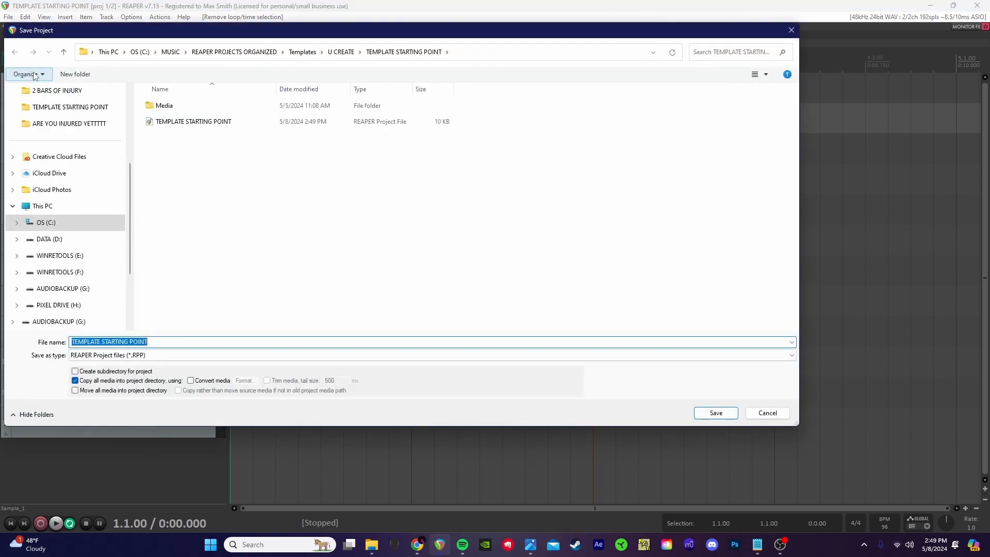
pyautogui.moveTo(362, 36); pyautogui.dragTo(416, 49)
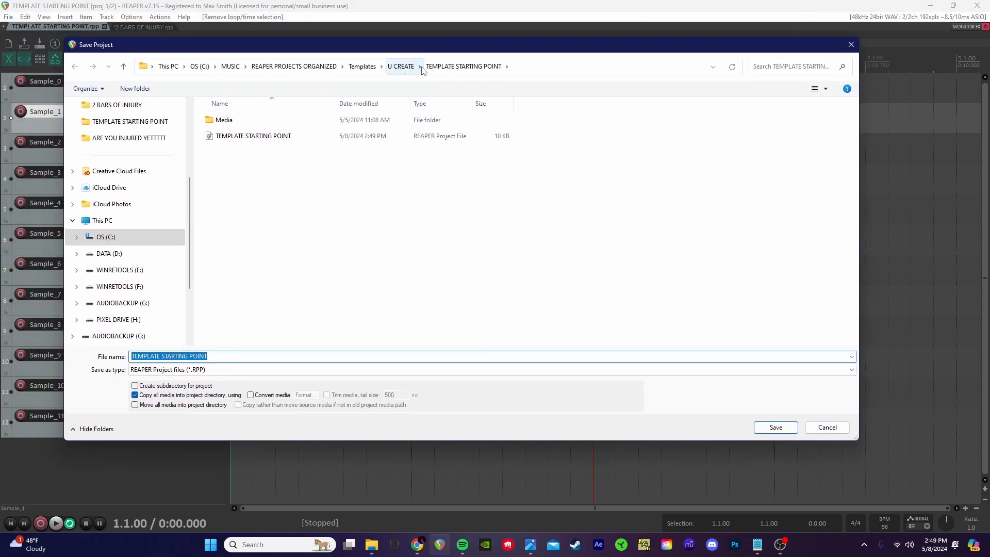
pyautogui.click(400, 66)
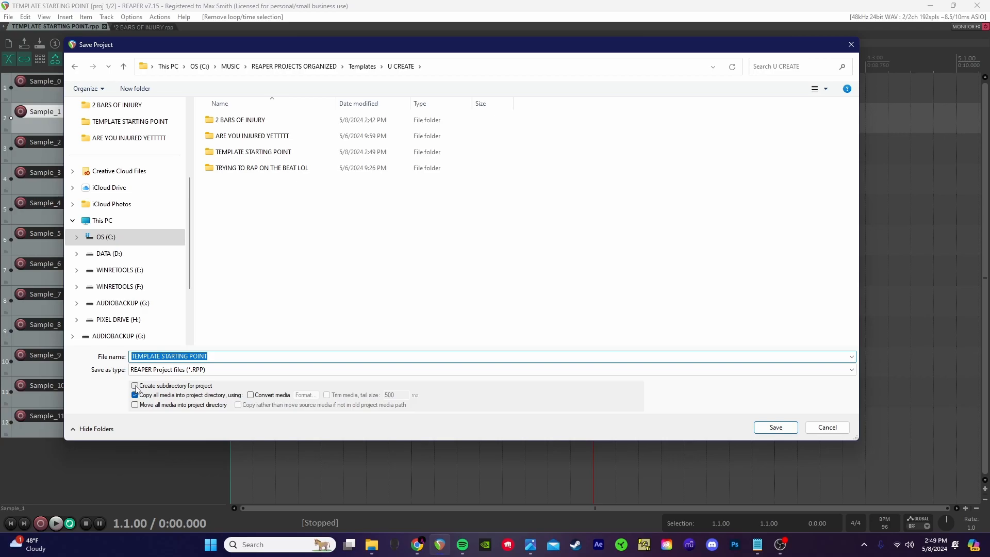
pyautogui.click(135, 386)
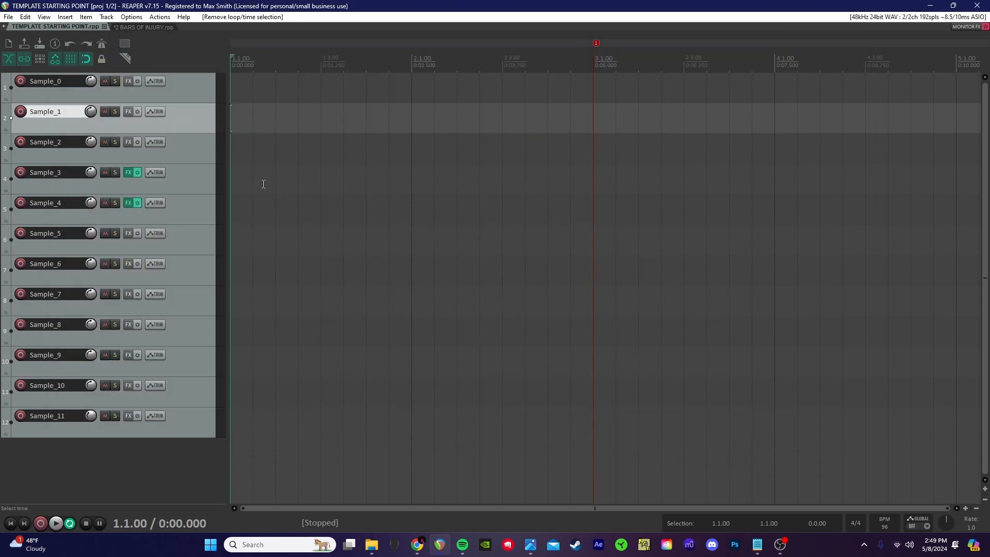
pyautogui.click(263, 185)
pyautogui.press('w')
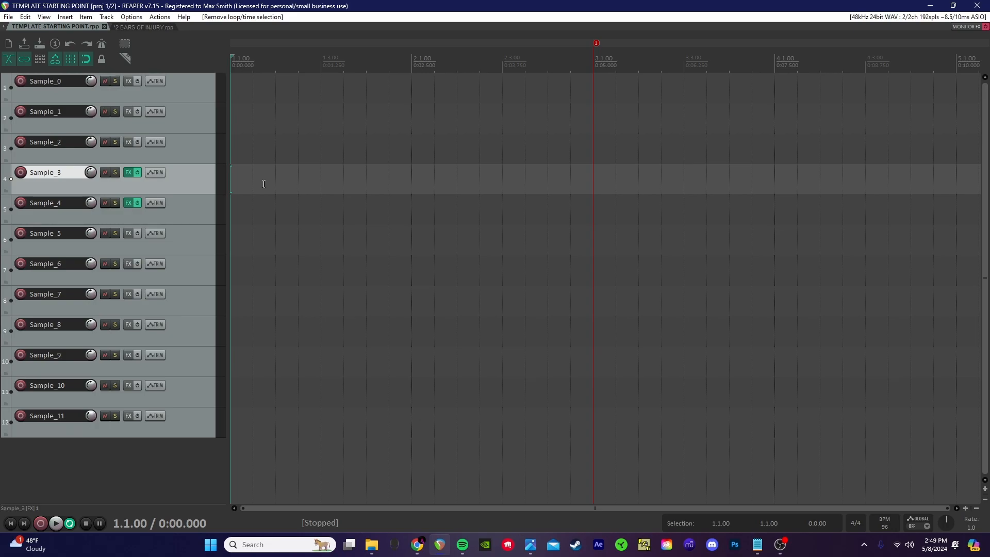
# Step: Close TEMPLATE STARTING POINT and show the 2 BARS OF INJURY master chain: Pro-C 2, Digital Drum Compressor, Pro-L 2
pyautogui.click(104, 27)
pyautogui.click(101, 35)
pyautogui.press('w')
pyautogui.scroll(-2, 418, 355)
pyautogui.scroll(4, 416, 376)
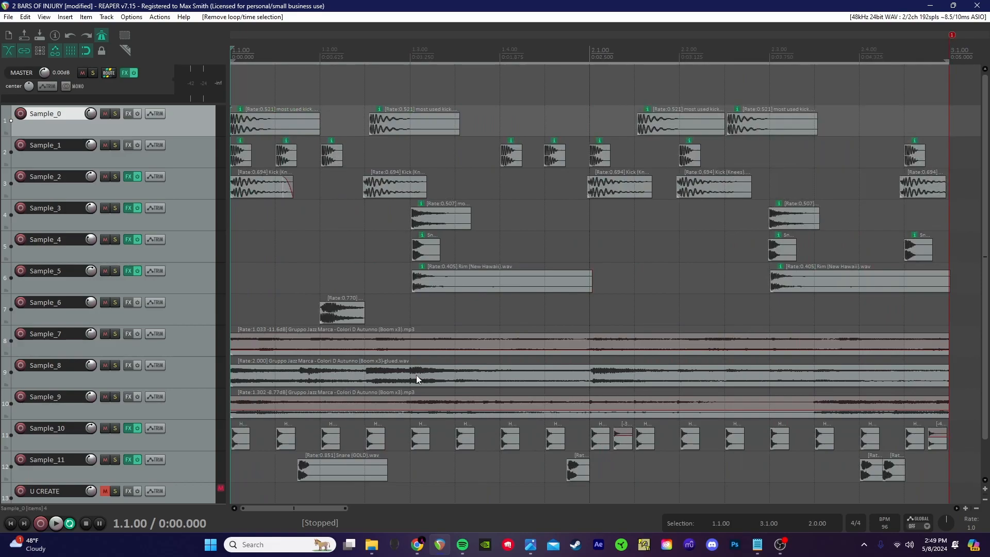
pyautogui.scroll(-2, 416, 375)
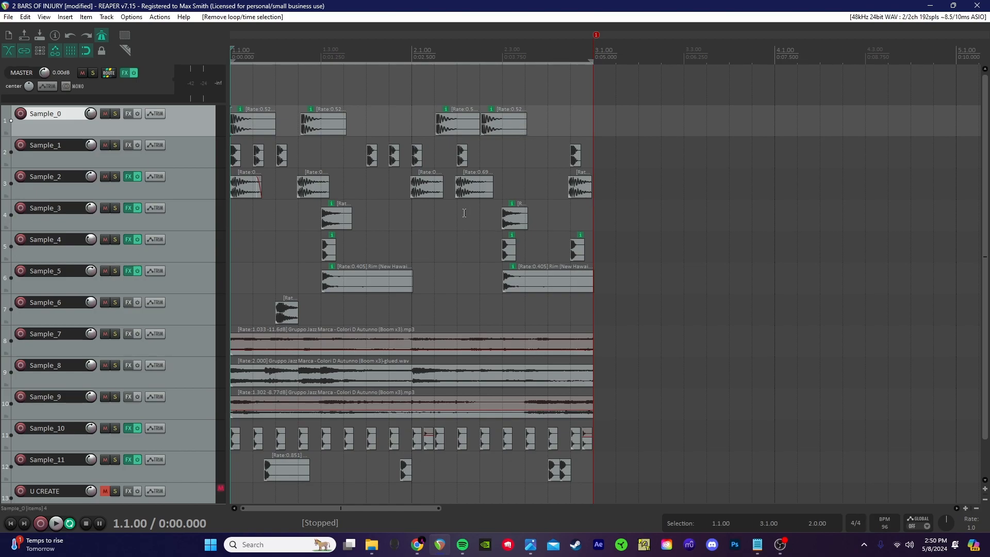
pyautogui.click(125, 72)
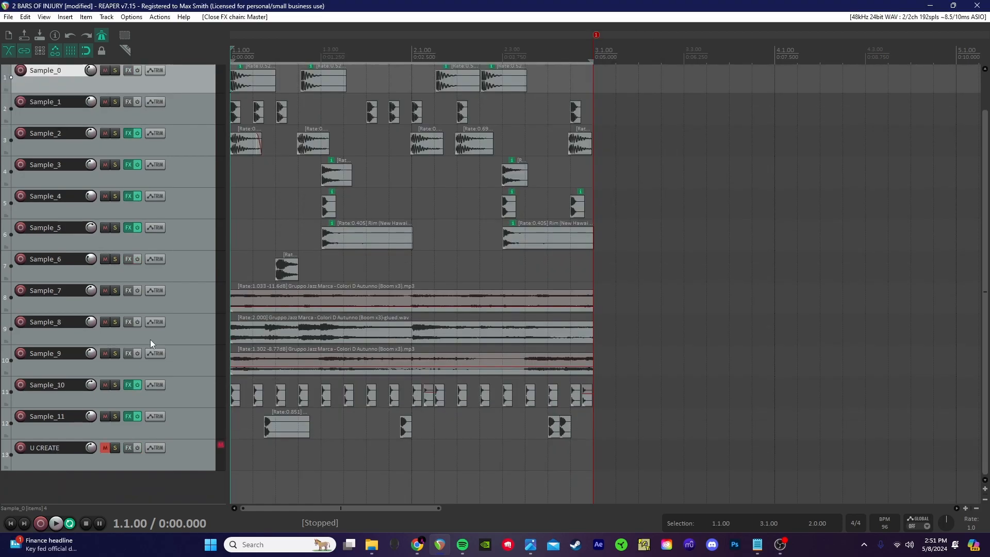
# Step: Extend the track selection from Sample_0 through Sample_11 so all twelve Sample tracks are selected
pyautogui.scroll(2, 150, 340)
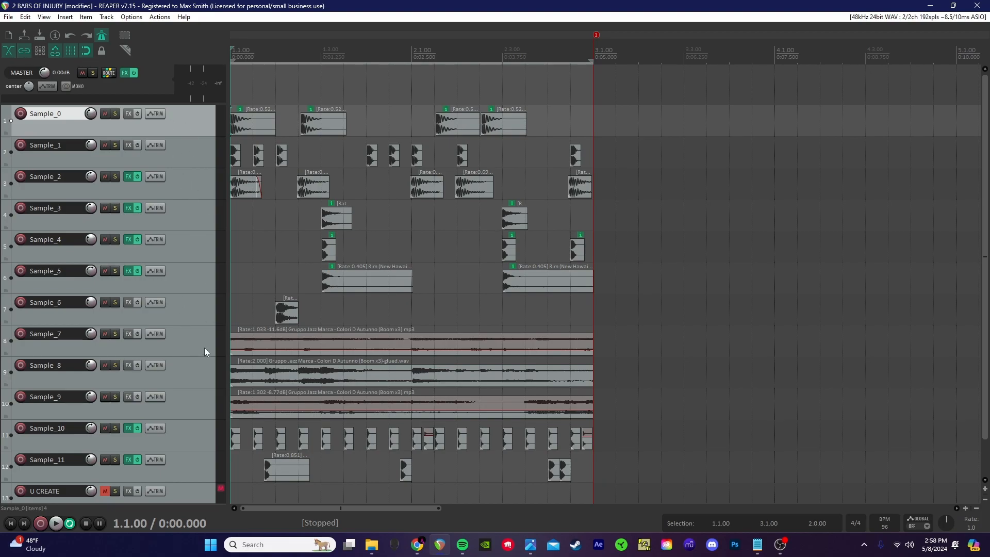
pyautogui.scroll(-1, 201, 364)
pyautogui.keyDown('shift'); pyautogui.click(187, 450); pyautogui.keyUp('shift')
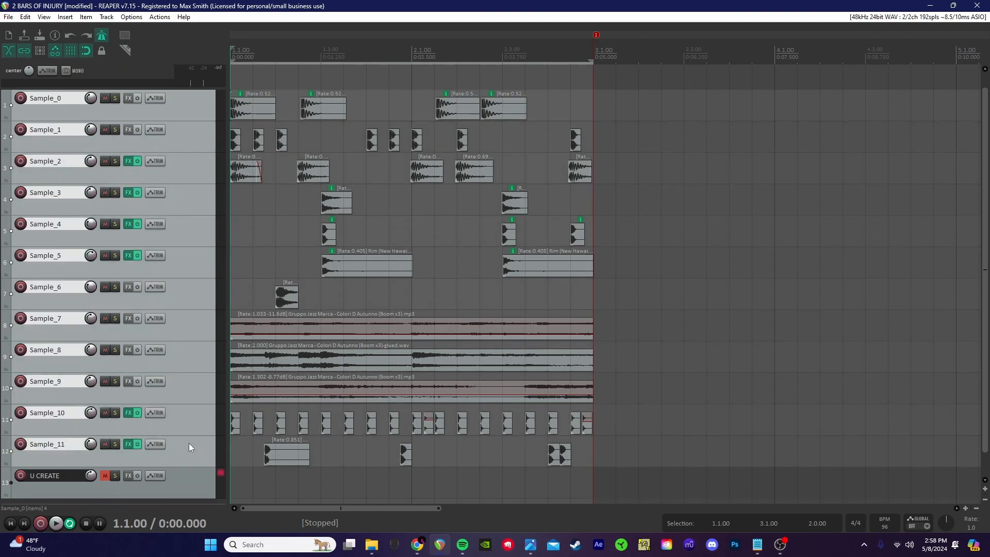
pyautogui.scroll(1, 189, 449)
# Step: In Render to File, keep selected-track stems, time selection, the existing output folder and $track file names
pyautogui.click(3, 18)
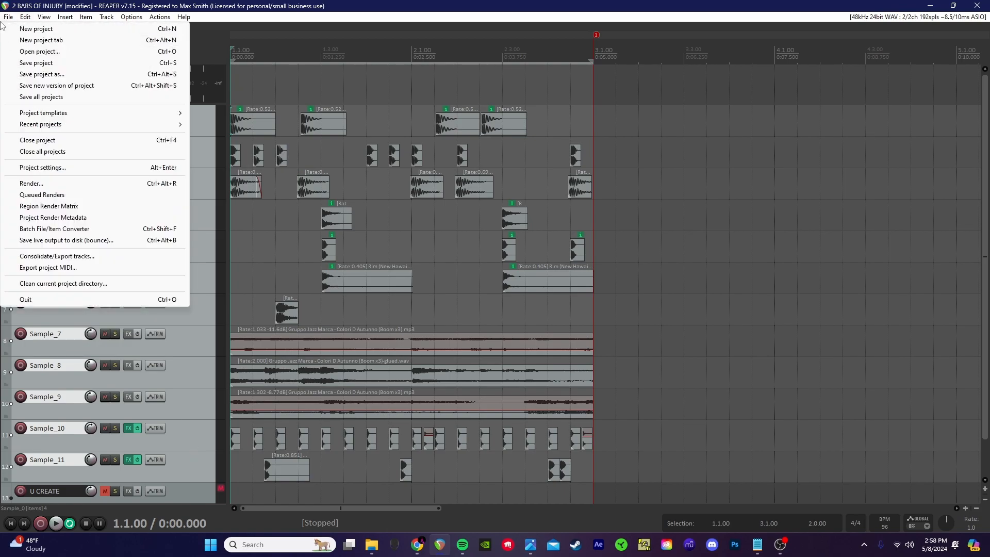
pyautogui.click(45, 185)
pyautogui.click(469, 144)
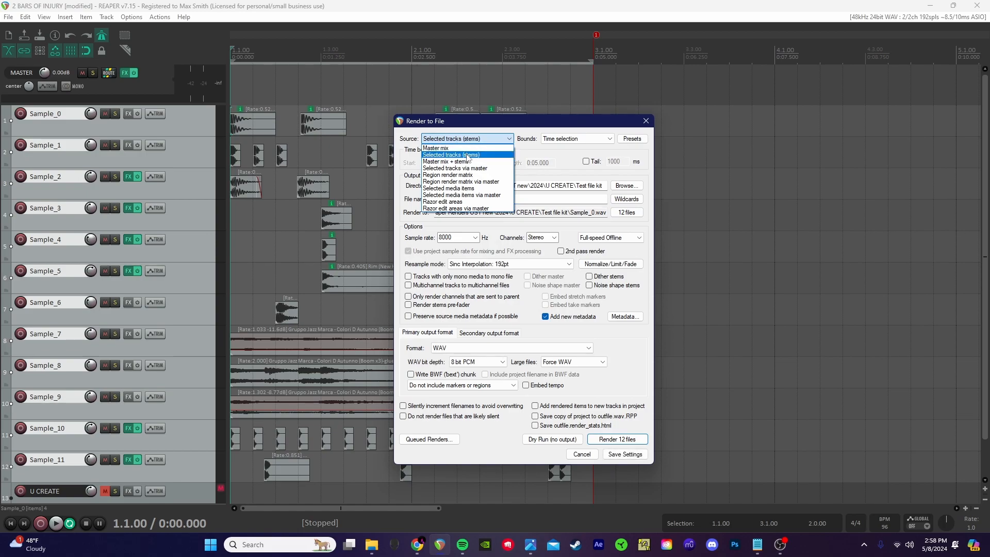
pyautogui.click(467, 156)
pyautogui.click(578, 140)
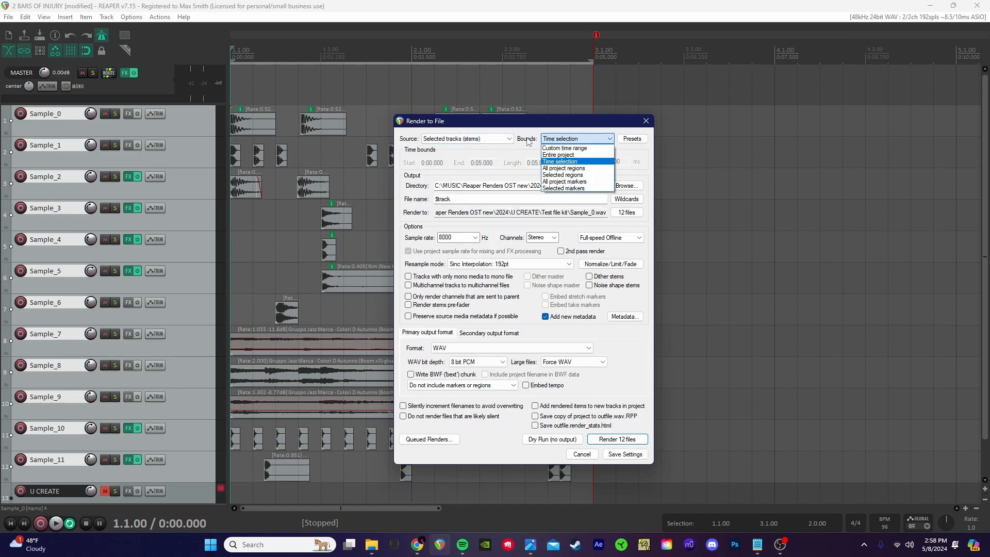
pyautogui.click(570, 163)
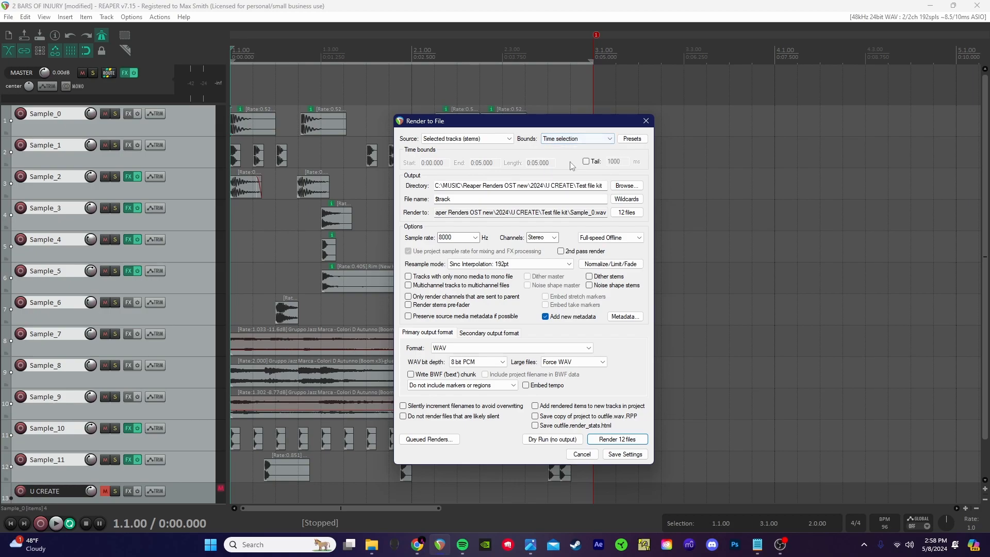
pyautogui.click(625, 186)
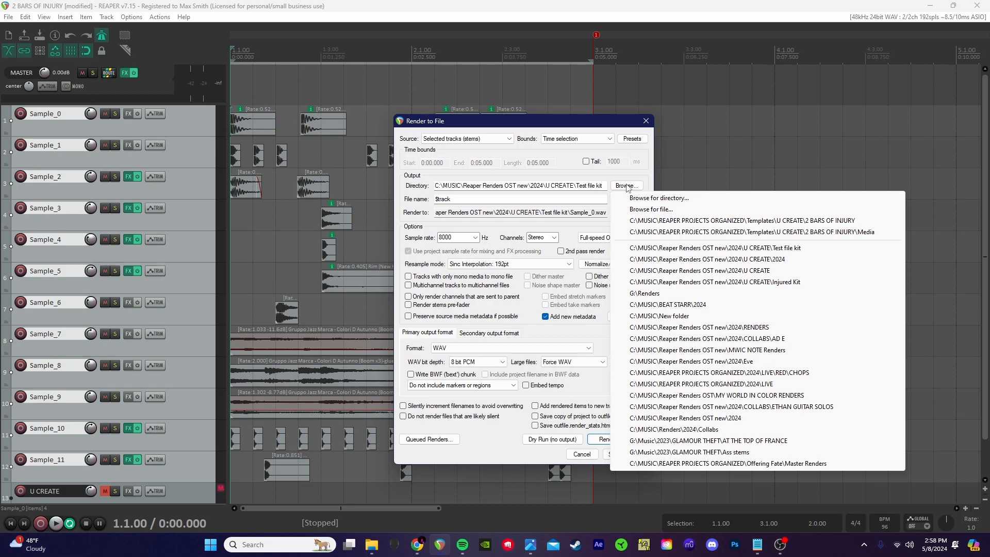
pyautogui.click(601, 185)
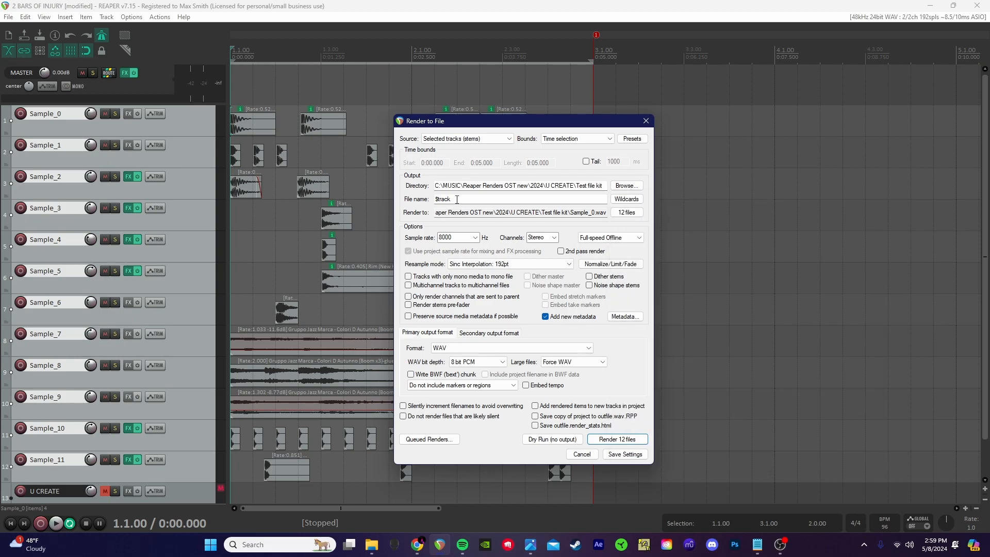
pyautogui.click(623, 200)
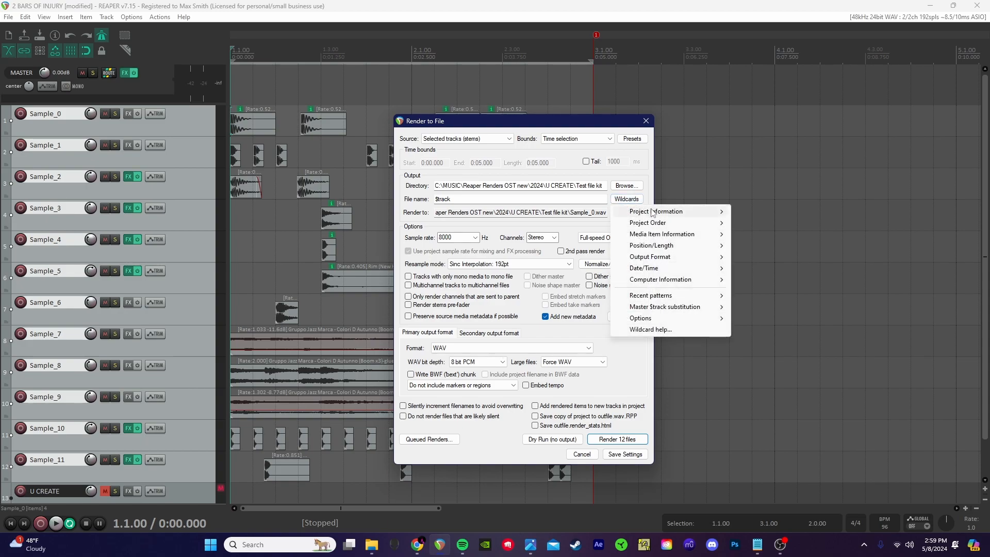
pyautogui.moveTo(653, 213)
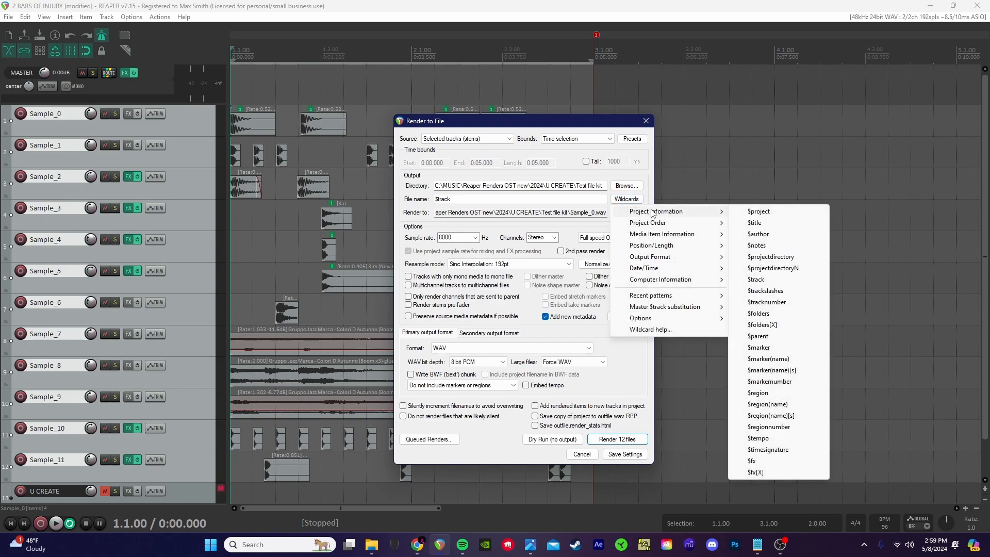
pyautogui.click(776, 280)
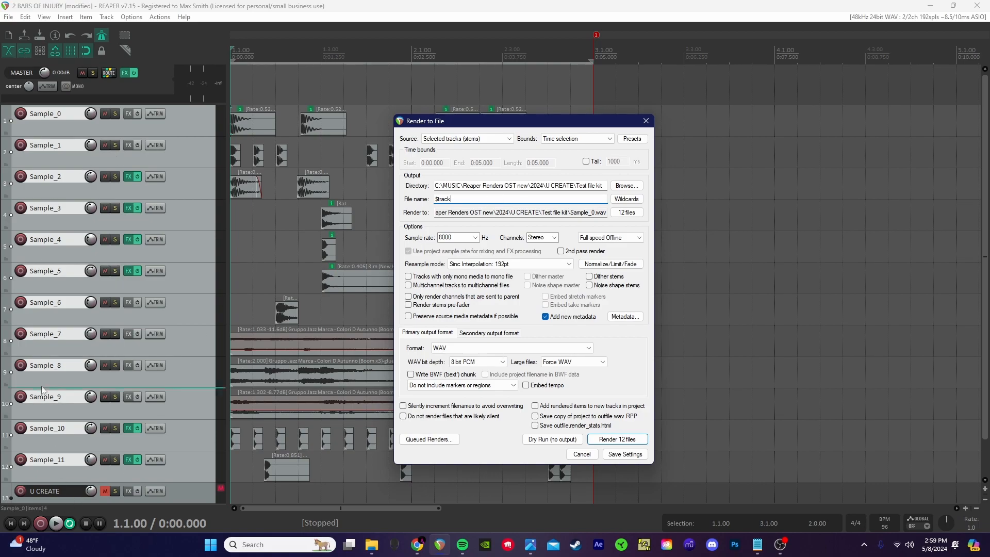
# Step: Keep 8000 Hz stereo output as WAV 8 bit PCM with Force WAV, and turn off new metadata
pyautogui.click(475, 238)
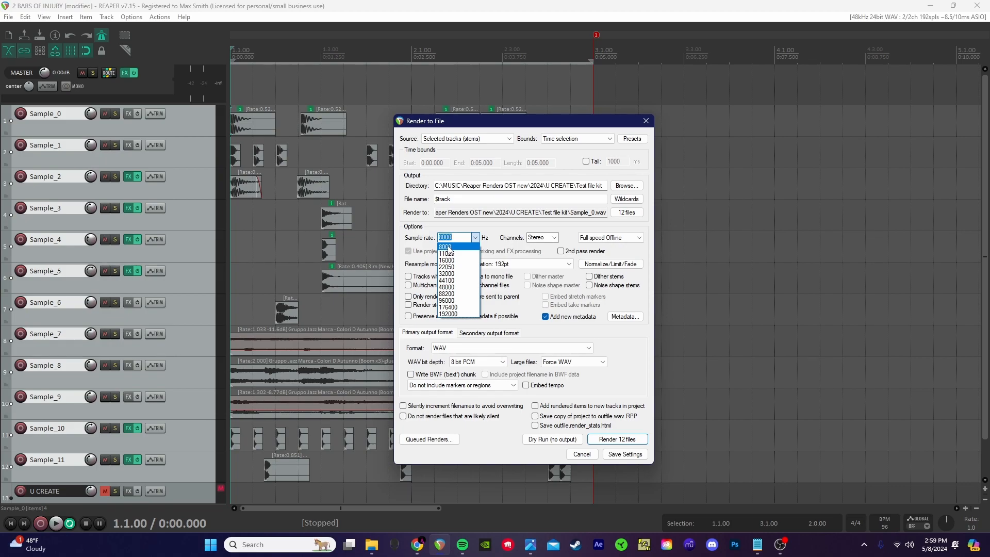
pyautogui.click(554, 238)
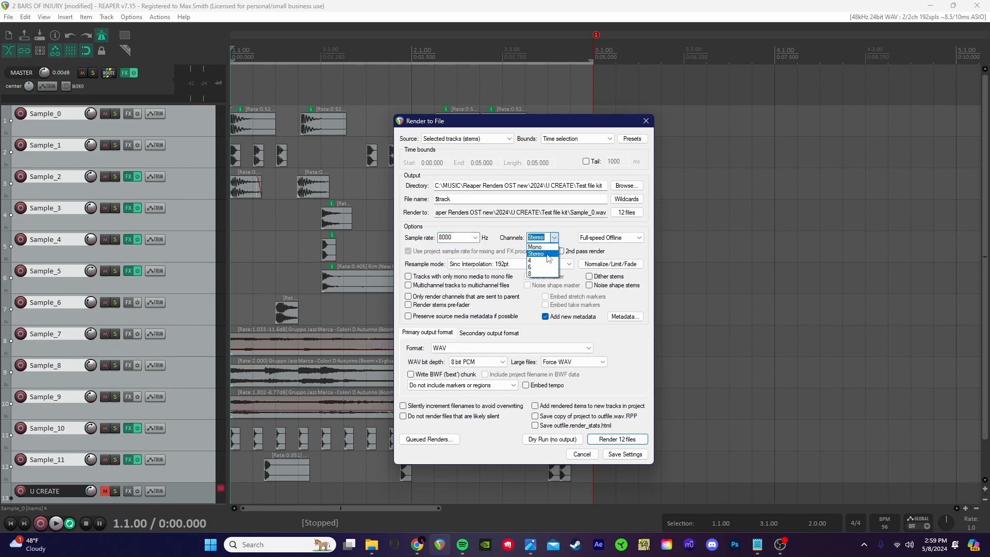
pyautogui.click(548, 254)
pyautogui.click(547, 316)
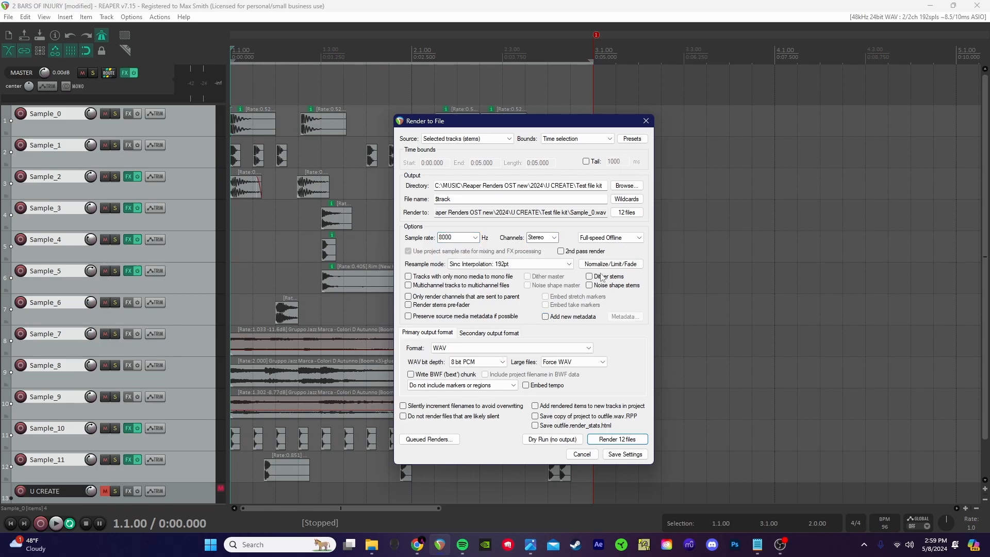
pyautogui.click(440, 347)
pyautogui.click(440, 357)
pyautogui.click(489, 362)
pyautogui.click(482, 371)
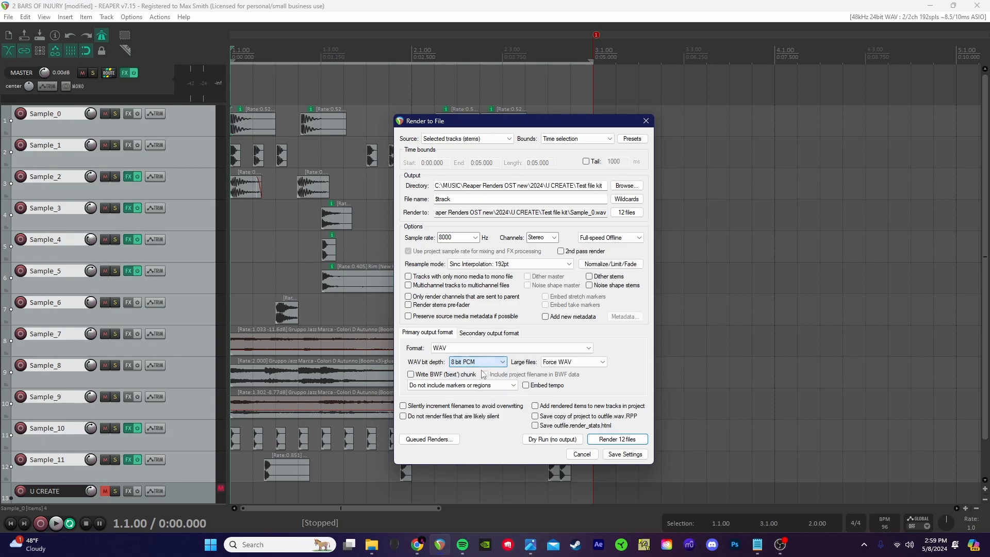
pyautogui.click(573, 361)
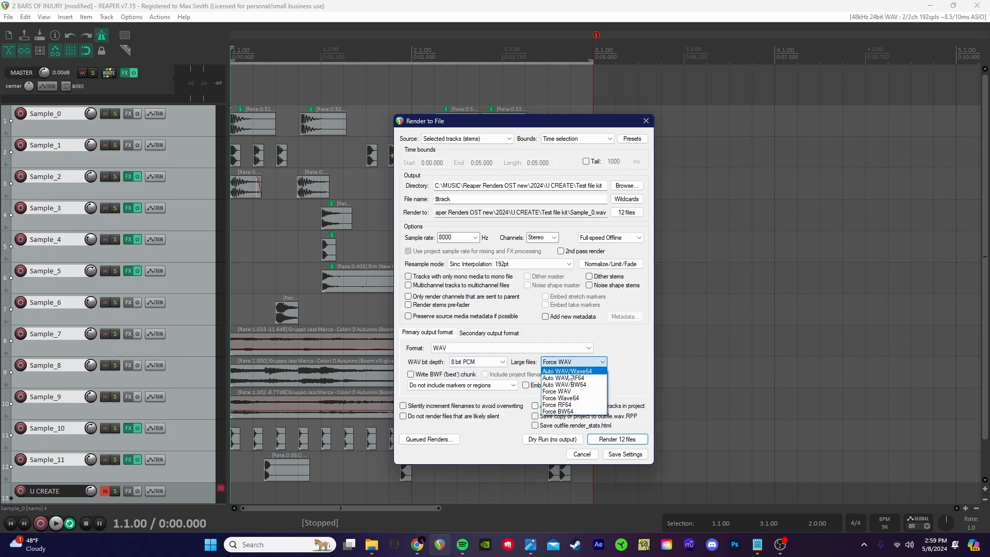
pyautogui.click(566, 394)
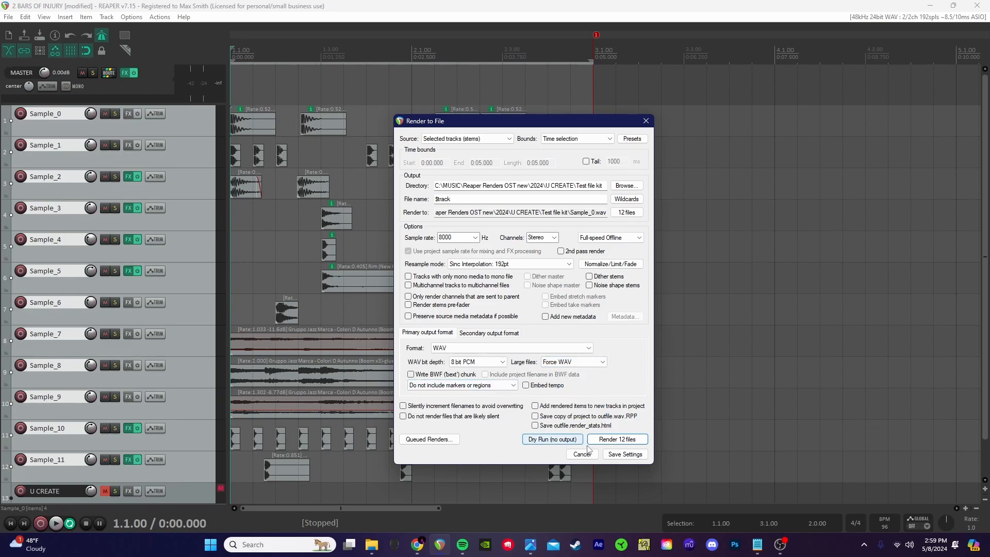
# Step: Save the render settings, render the 12 files overwriting the old ones, and open their folder
pyautogui.click(634, 457)
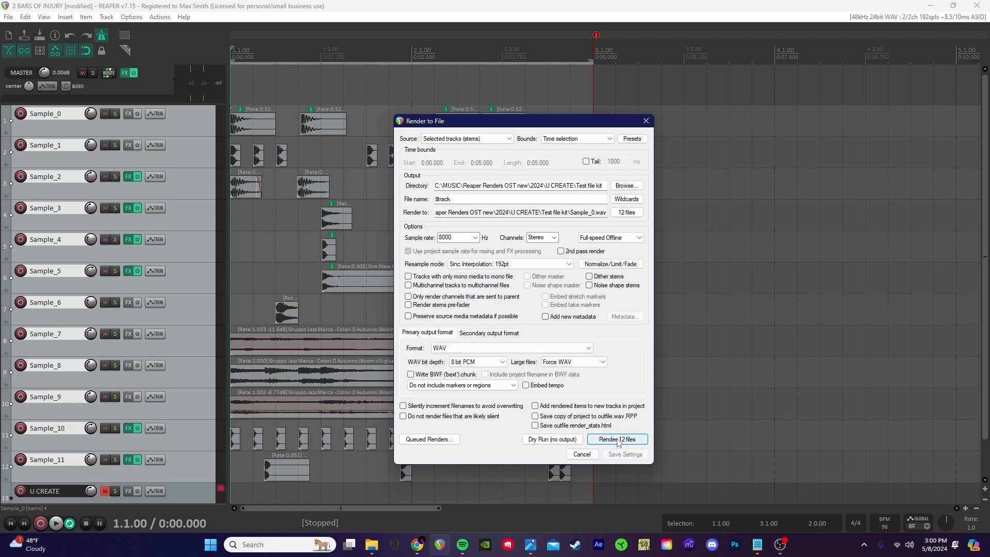
pyautogui.click(617, 439)
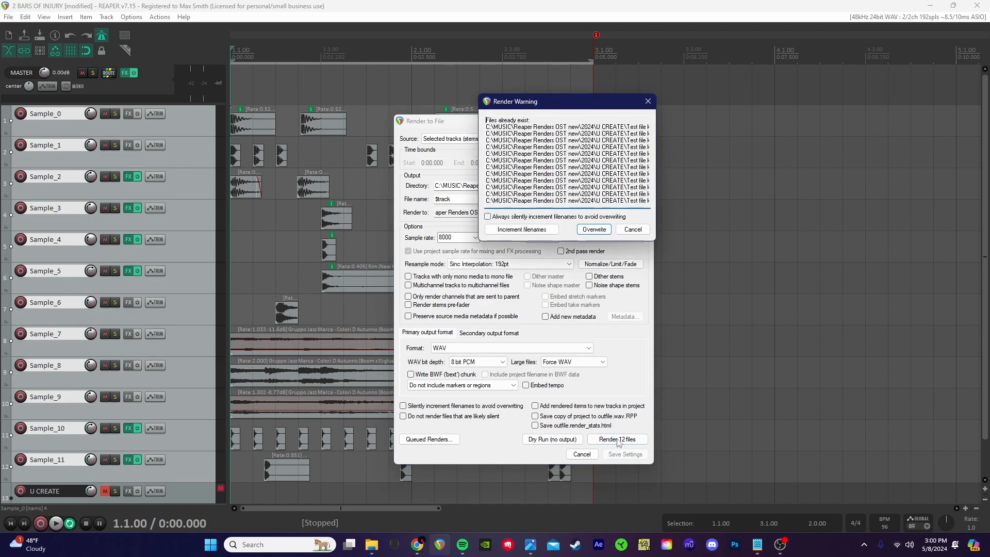
pyautogui.click(593, 228)
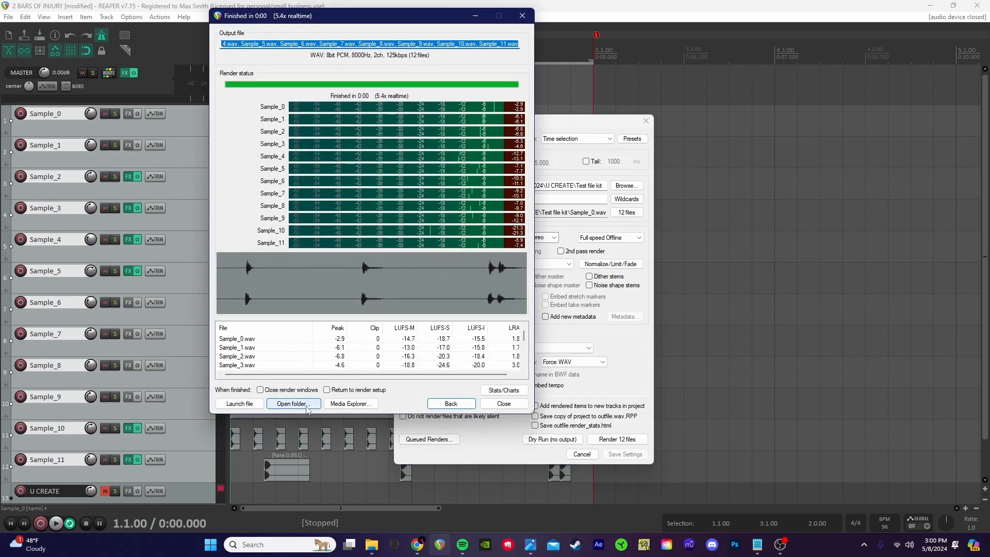
pyautogui.click(293, 403)
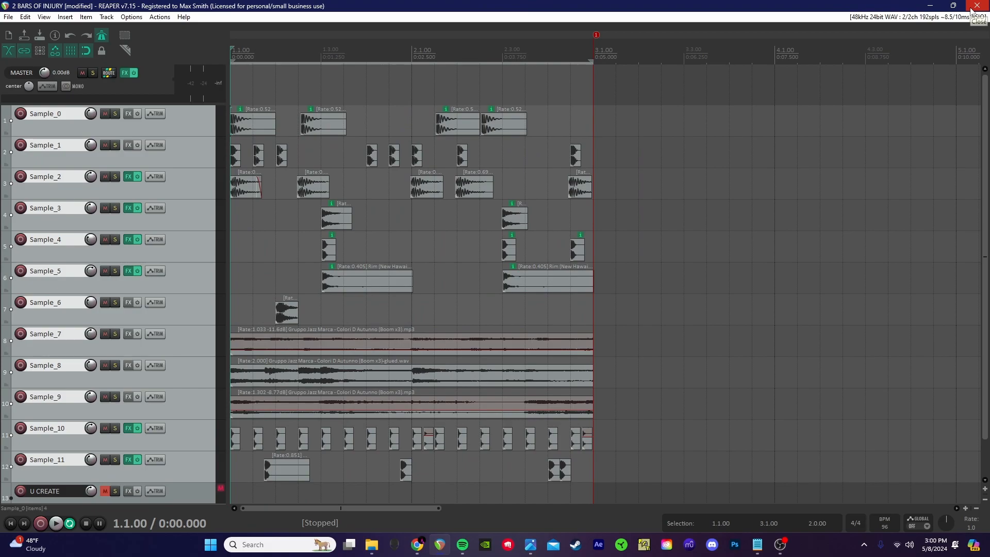
# Step: Close REAPER and snap Test file kit right, with U Create 1 > Win_ULoad_0.4 > WAVs left
pyautogui.click(976, 7)
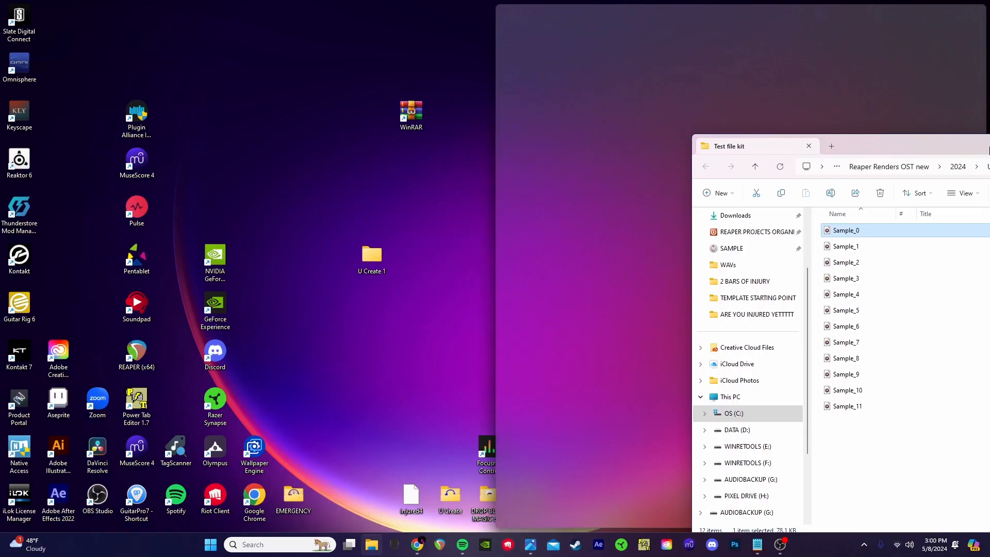
pyautogui.moveTo(979, 146); pyautogui.dragTo(989, 146)
pyautogui.click(466, 98)
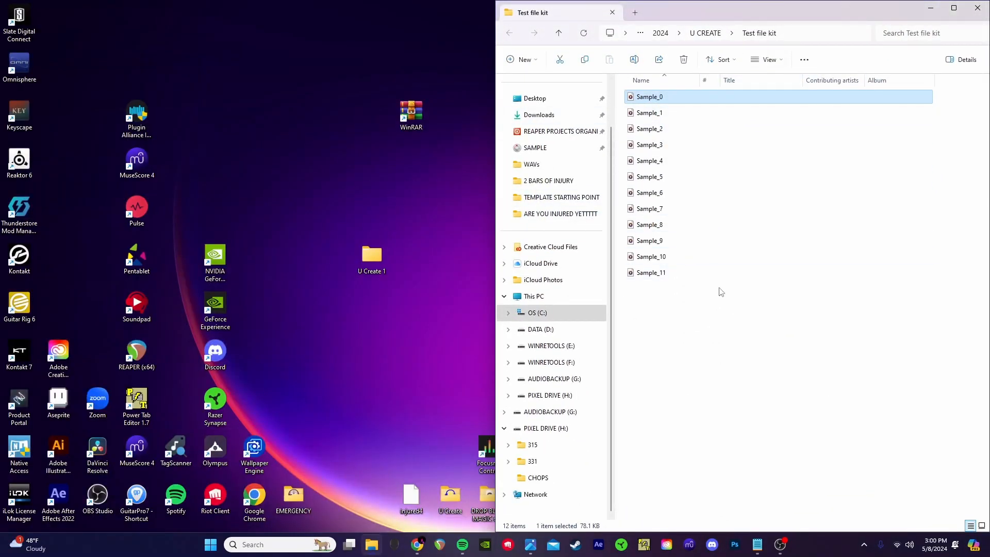
pyautogui.doubleClick(376, 253)
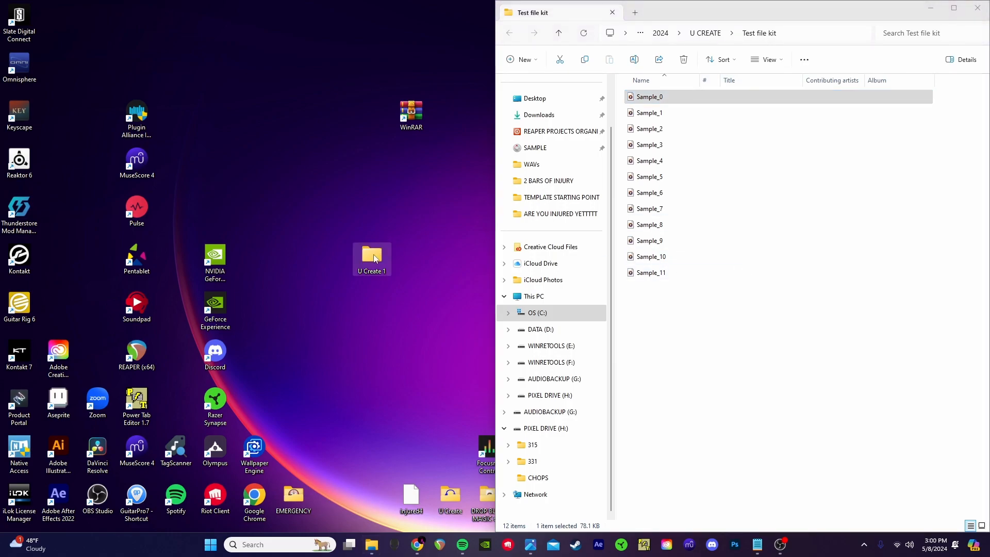
pyautogui.moveTo(473, 106); pyautogui.dragTo(3, 117)
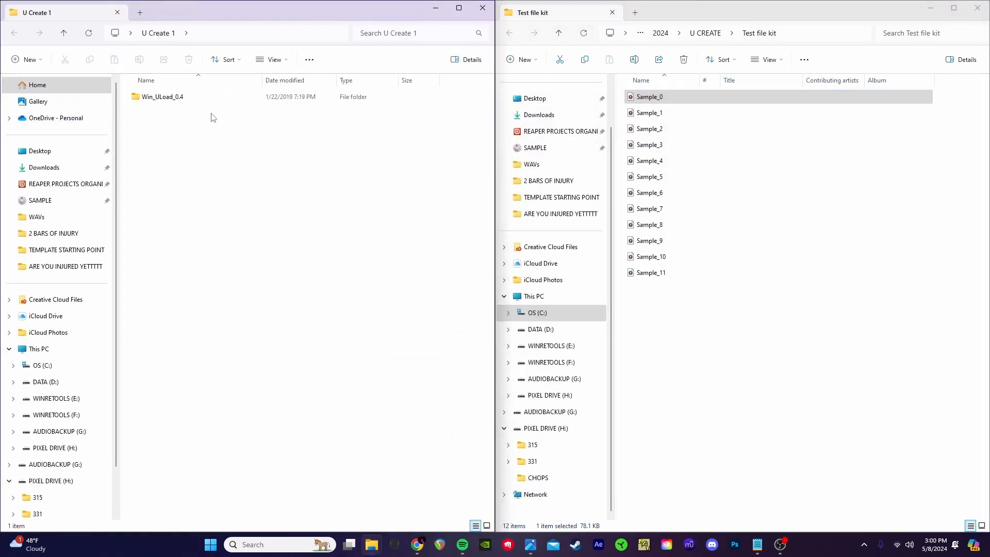
pyautogui.doubleClick(258, 97)
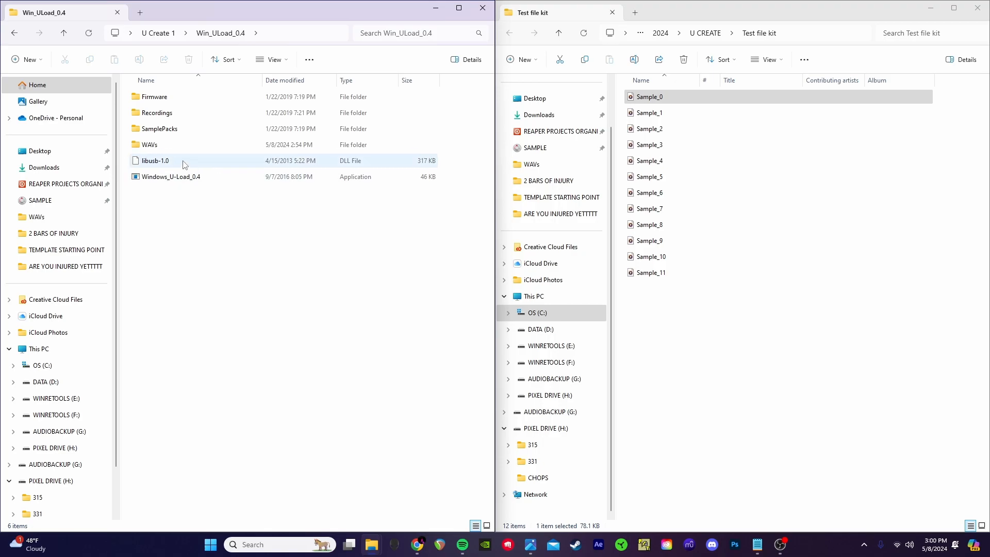
pyautogui.doubleClick(186, 145)
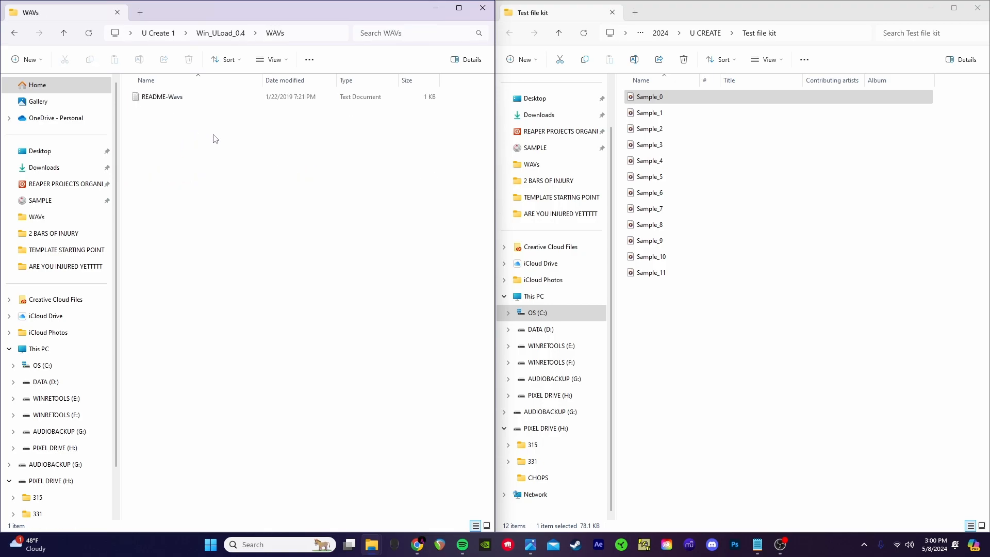
# Step: Drag all 12 Sample files from Test file kit into WAVs, then go back to Win_ULoad_0.4
pyautogui.click(692, 278)
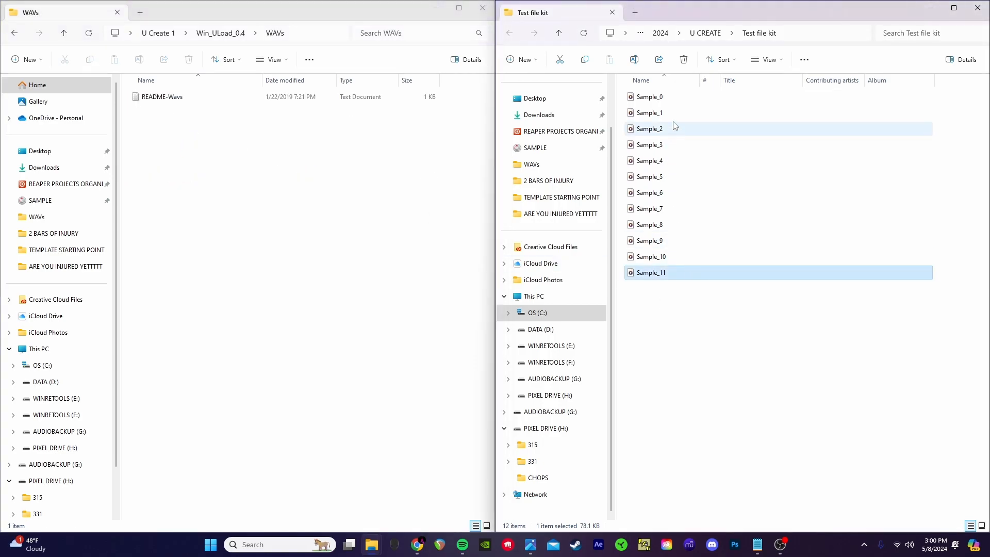
pyautogui.keyDown('shift'); pyautogui.click(678, 97); pyautogui.keyUp('shift')
pyautogui.moveTo(683, 277); pyautogui.dragTo(359, 271)
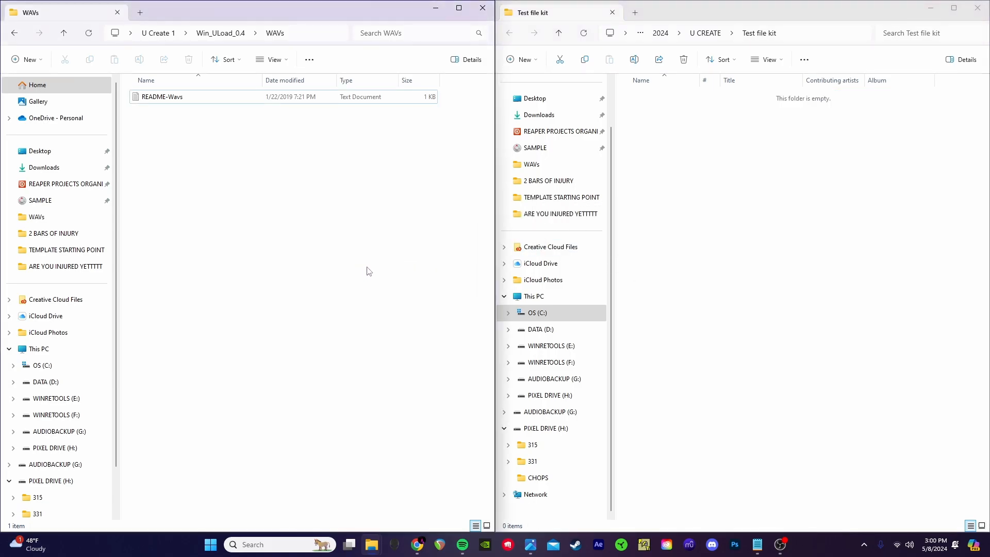
pyautogui.click(15, 33)
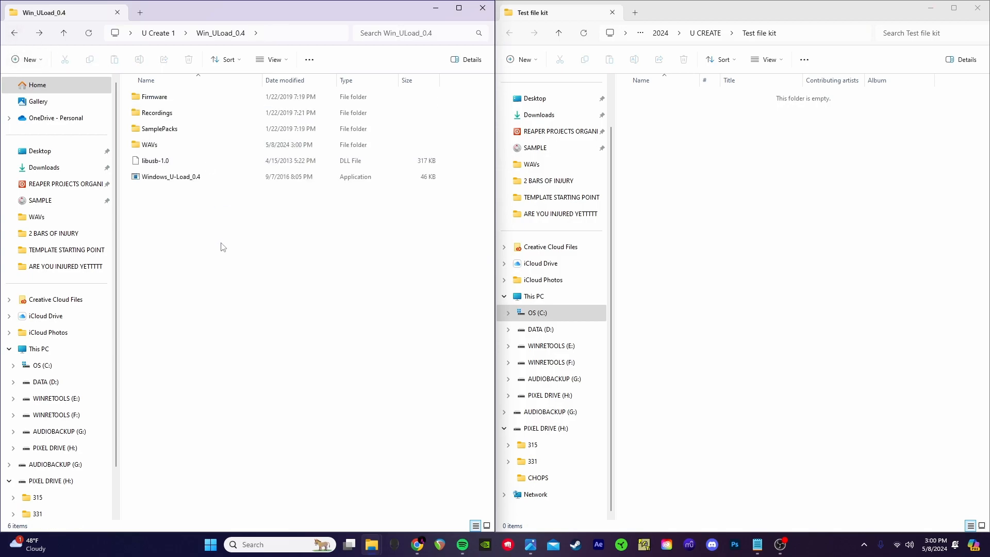
# Step: Run Windows_U-Load_0.4, choose option 1 and name the SamplePack test1, then close the console
pyautogui.doubleClick(204, 177)
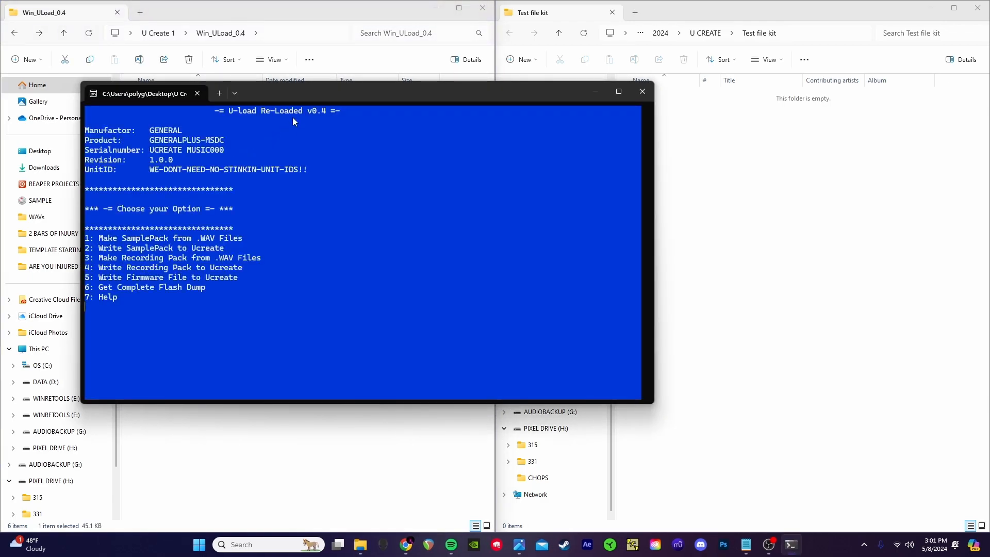
pyautogui.moveTo(315, 89); pyautogui.dragTo(513, 88)
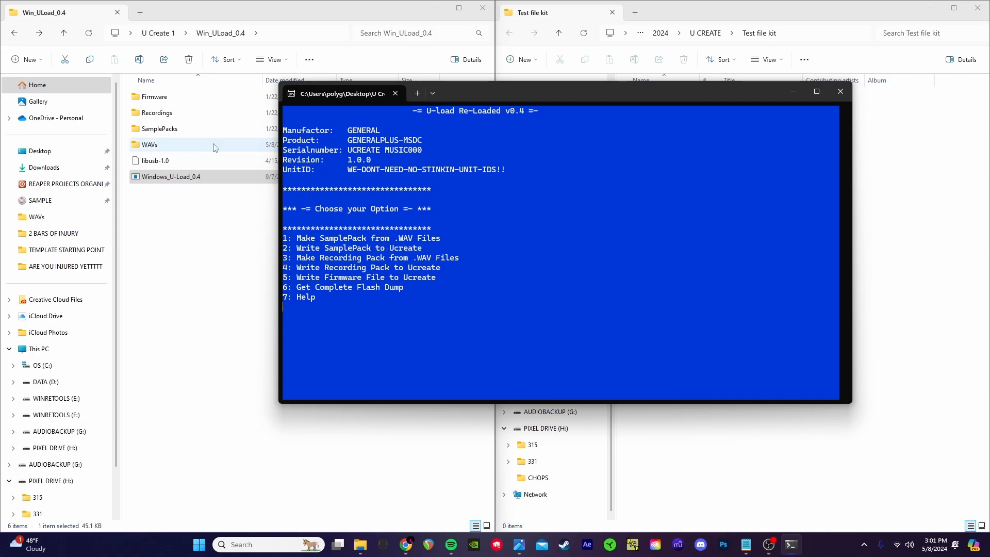
pyautogui.write('1')
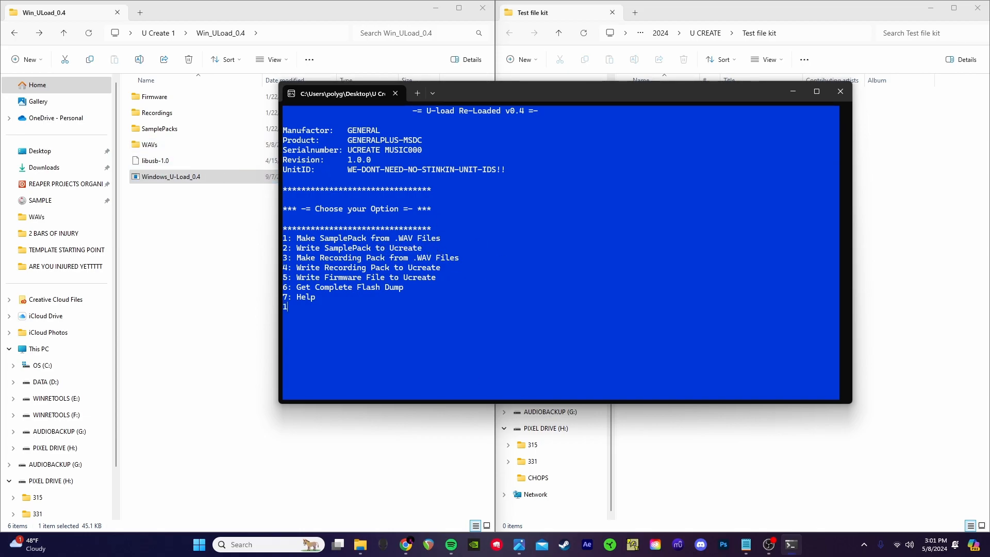
pyautogui.press('Return')
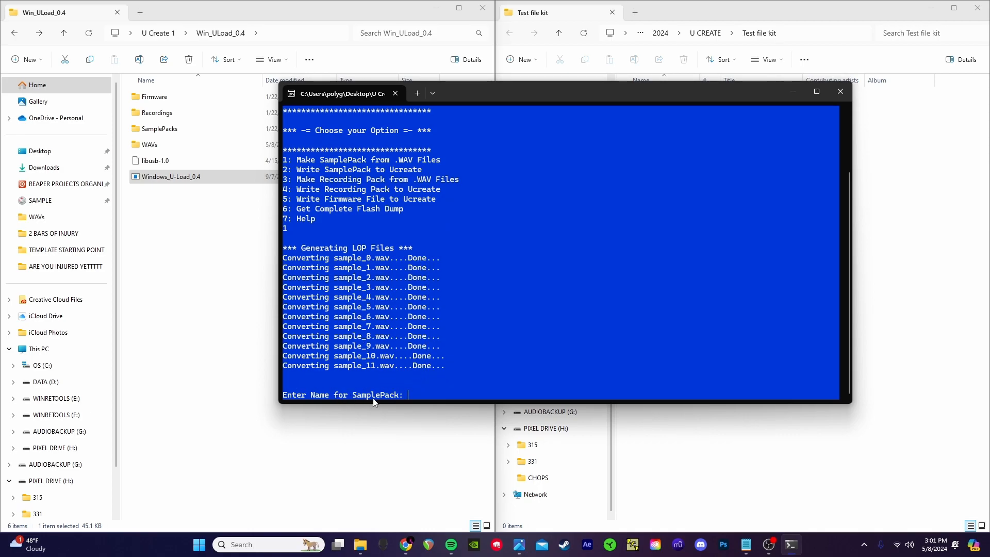
pyautogui.write('test1')
pyautogui.press('Return')
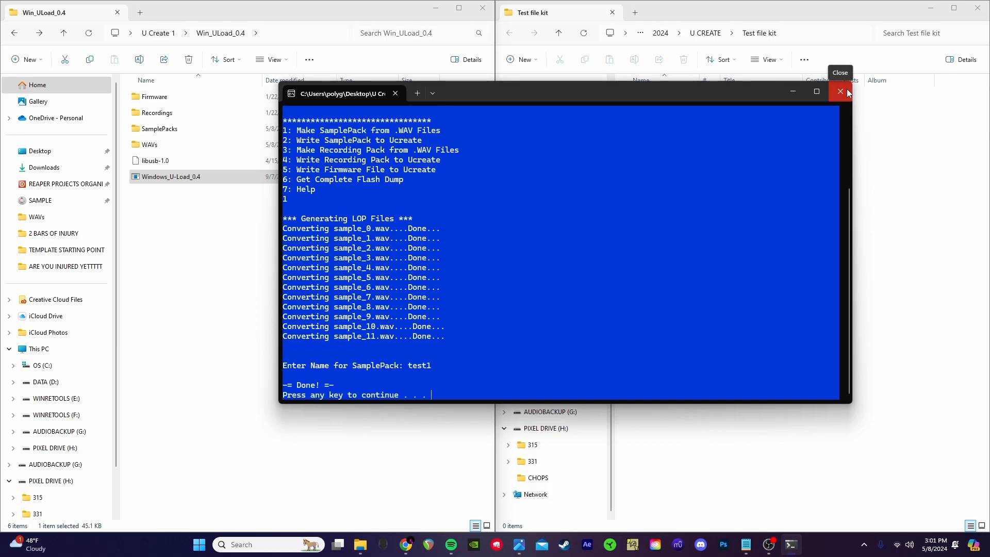
pyautogui.click(847, 92)
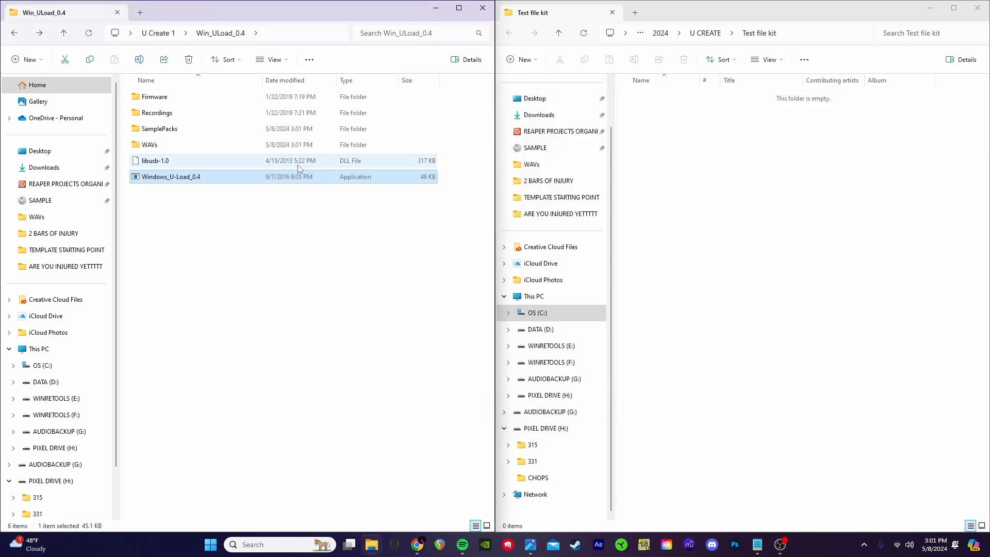
# Step: Inspect the SamplePacks folder, including the streets pack, then return to Win_ULoad_0.4
pyautogui.doubleClick(230, 129)
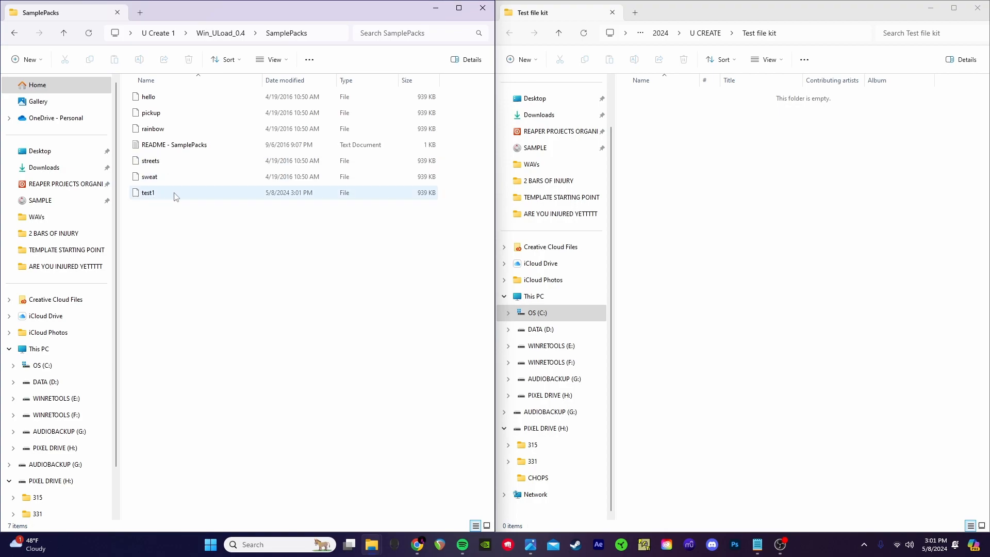
pyautogui.click(184, 114)
pyautogui.click(173, 162)
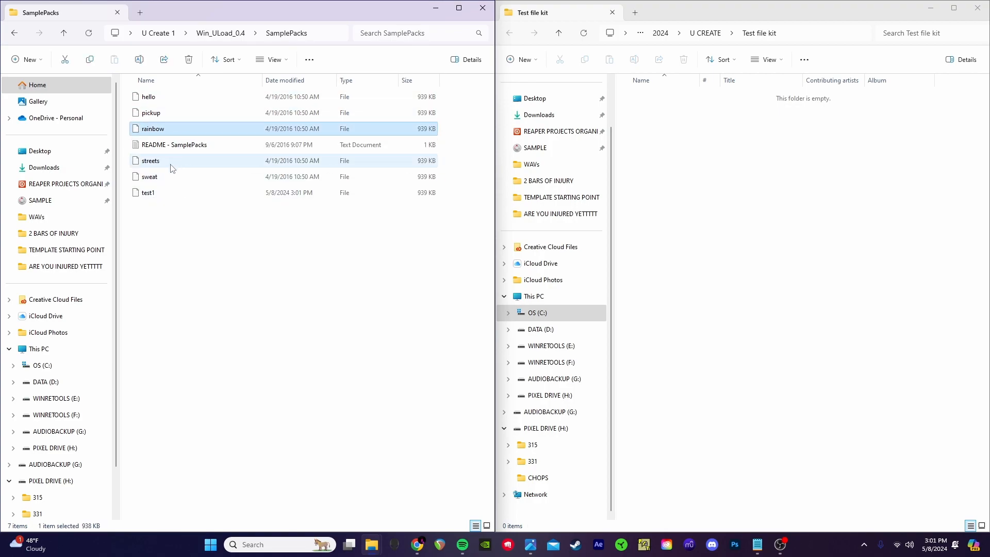
pyautogui.click(172, 177)
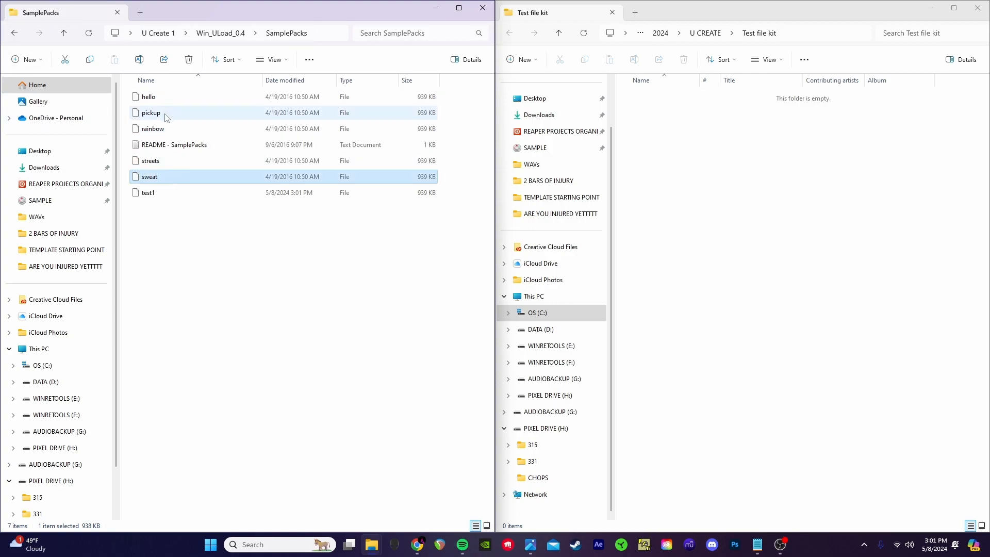
pyautogui.click(158, 164)
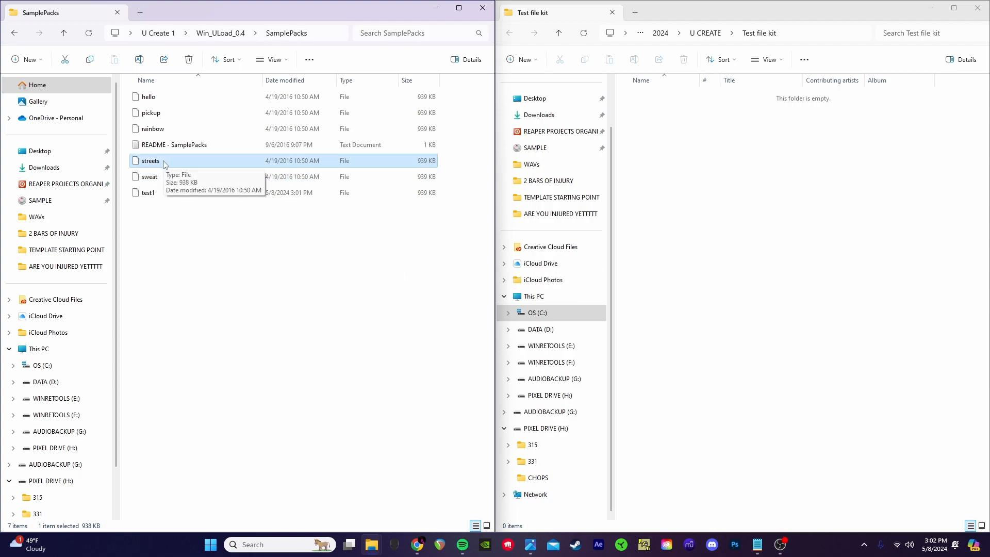
pyautogui.hotkey('alt', 'Left')
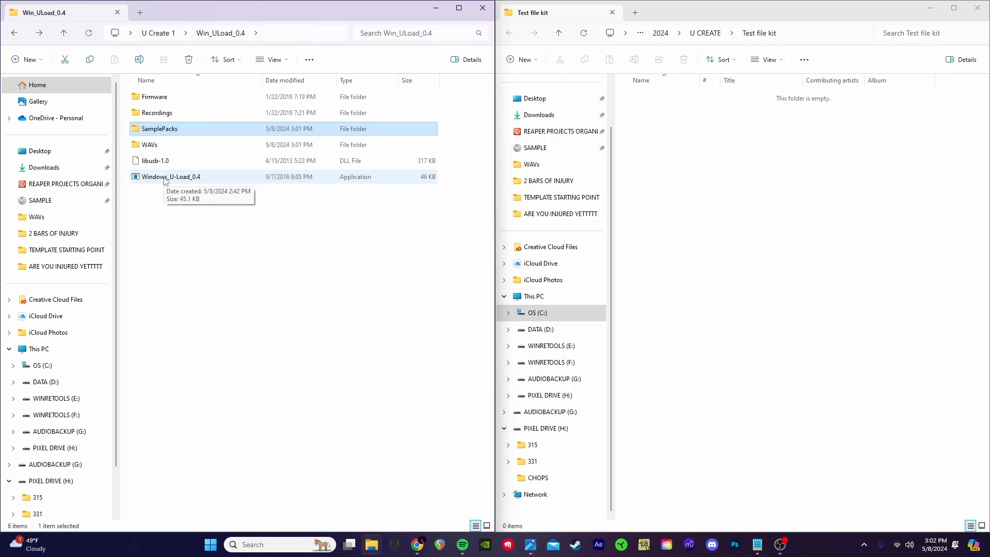
# Step: Run U-Load, choose option 2 to write the test1 pack, and close the console after Writing Complete
pyautogui.doubleClick(223, 177)
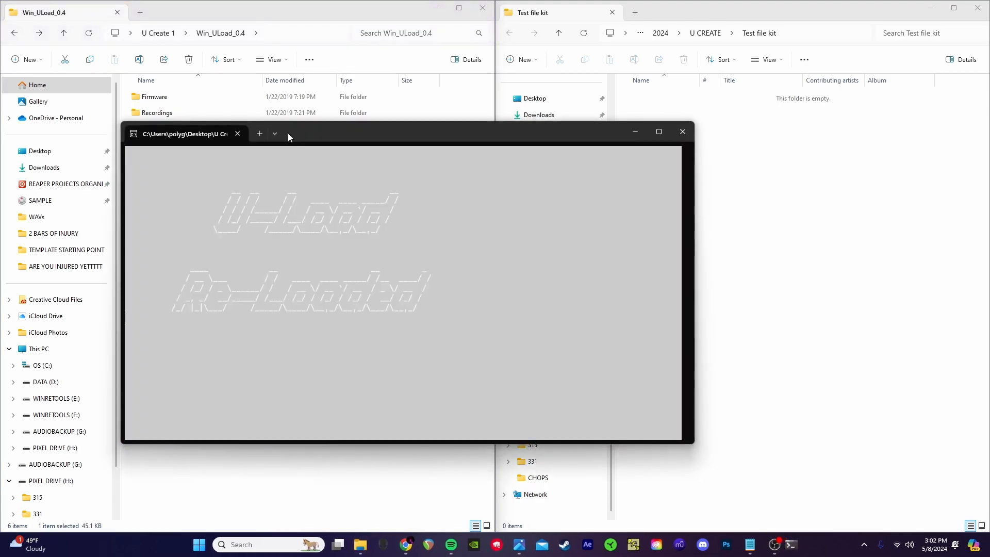
pyautogui.moveTo(335, 130); pyautogui.dragTo(491, 79)
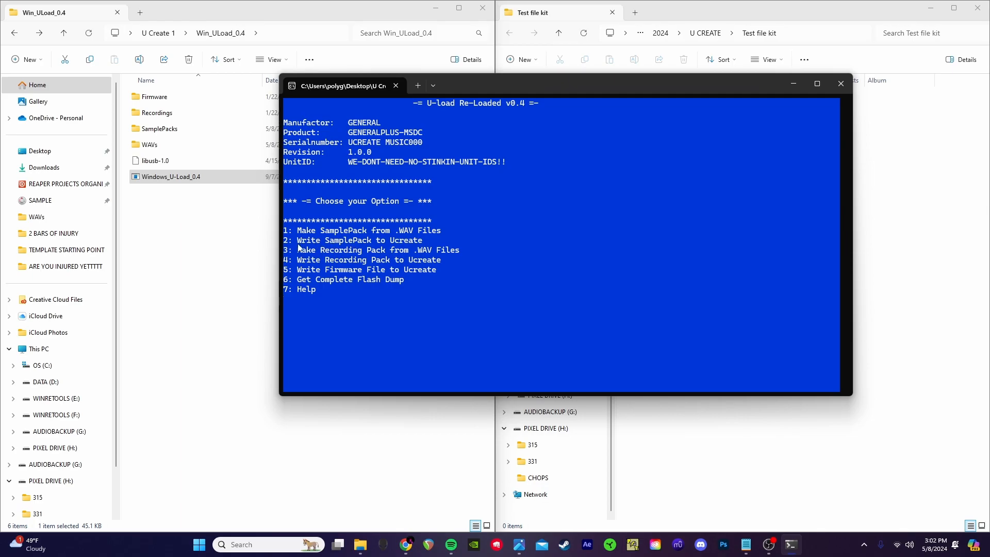
pyautogui.write('2')
pyautogui.press('Return')
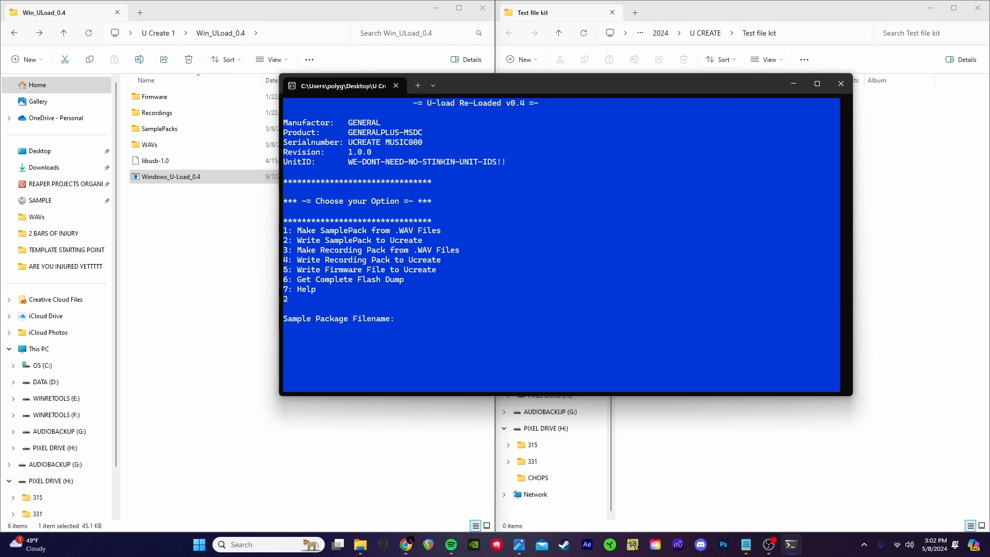
pyautogui.write('test1')
pyautogui.press('Return')
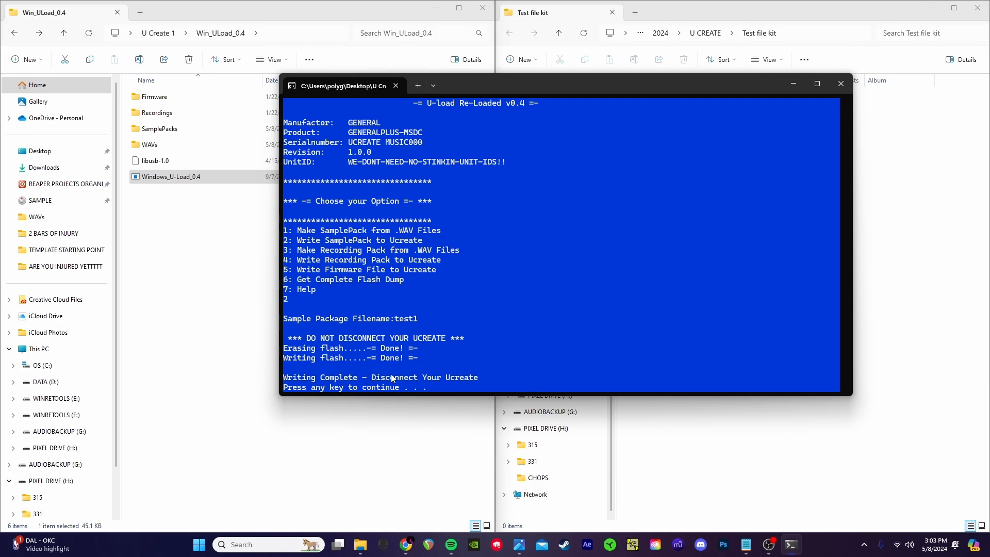
pyautogui.click(840, 83)
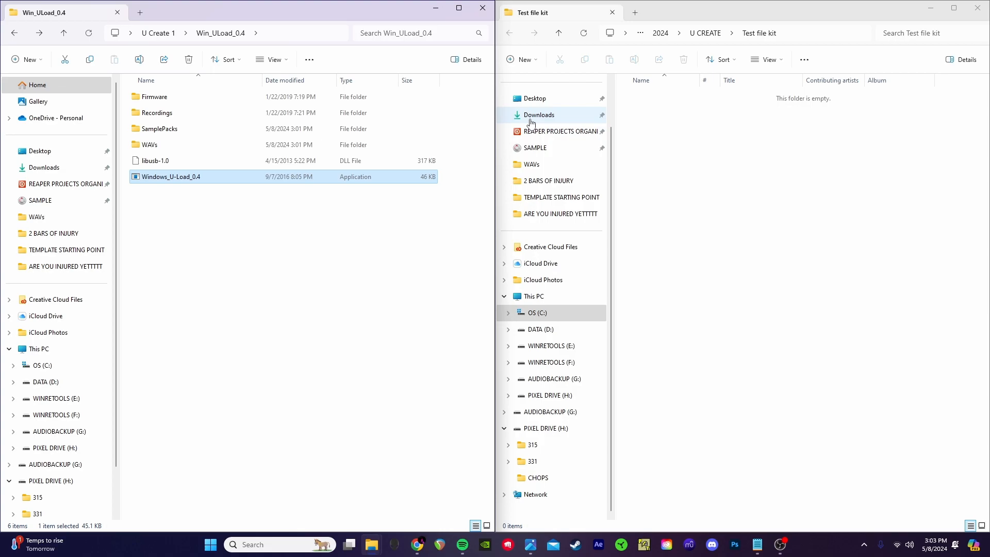
# Step: Check that test1 is in SamplePacks, glancing at the Google Drive browser, then go back
pyautogui.click(265, 109)
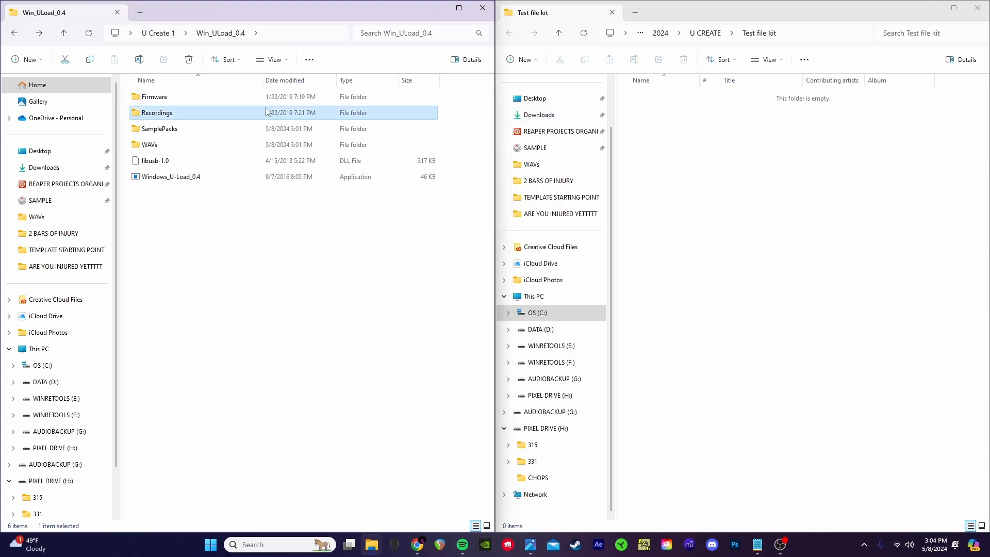
pyautogui.doubleClick(230, 135)
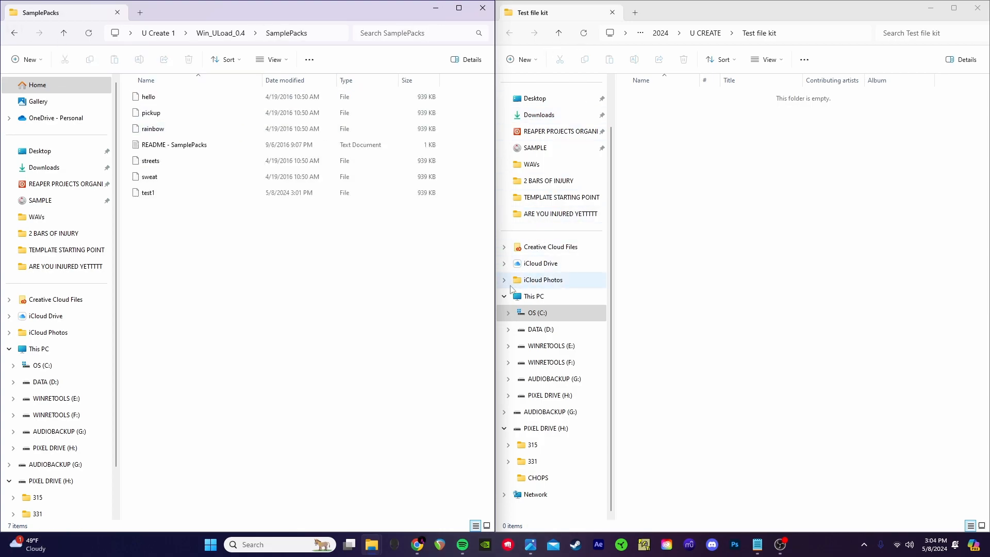
pyautogui.moveTo(369, 553)
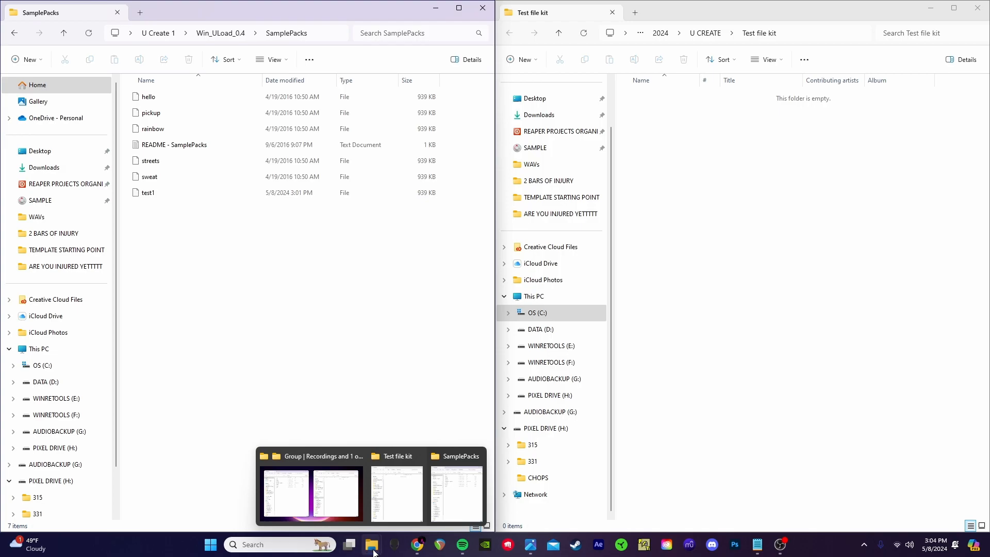
pyautogui.click(417, 544)
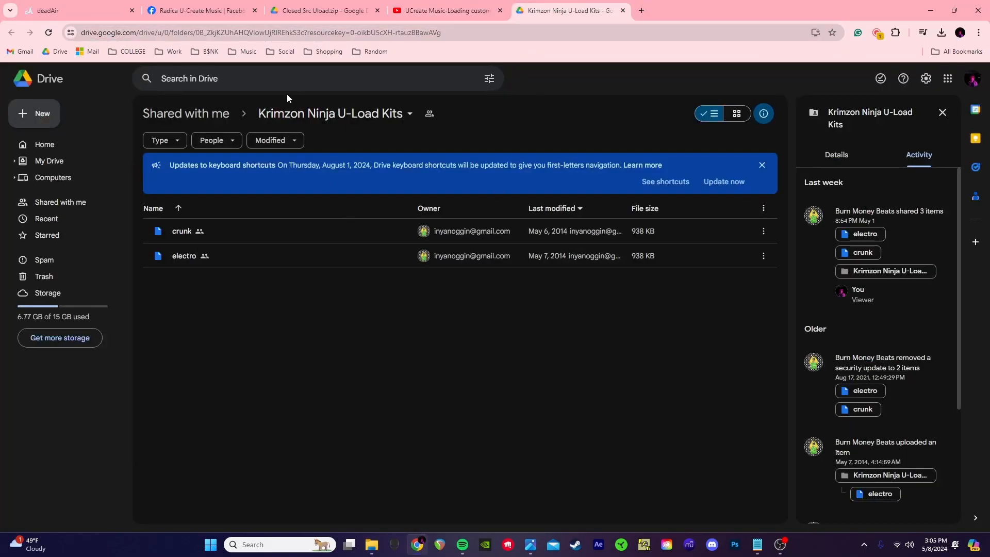
pyautogui.click(931, 10)
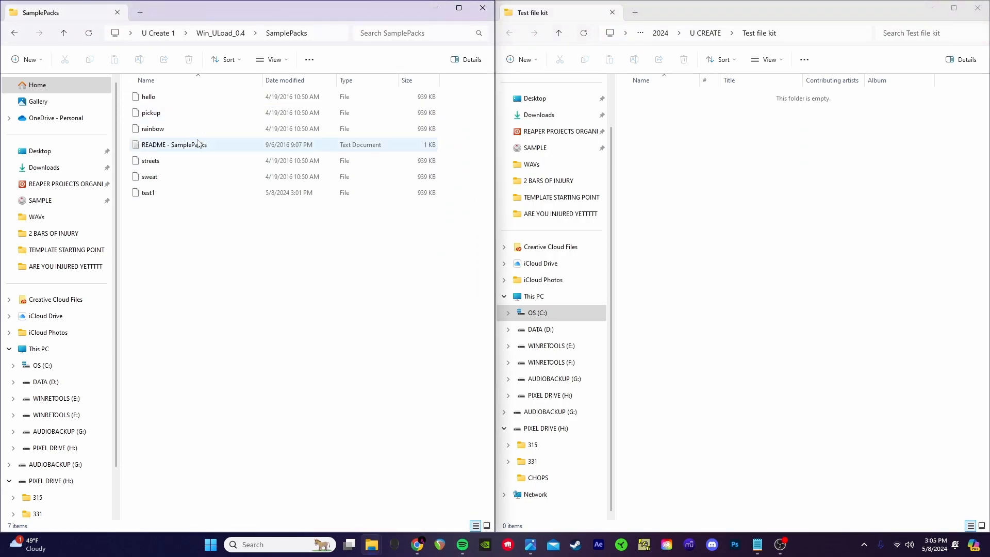
pyautogui.click(14, 34)
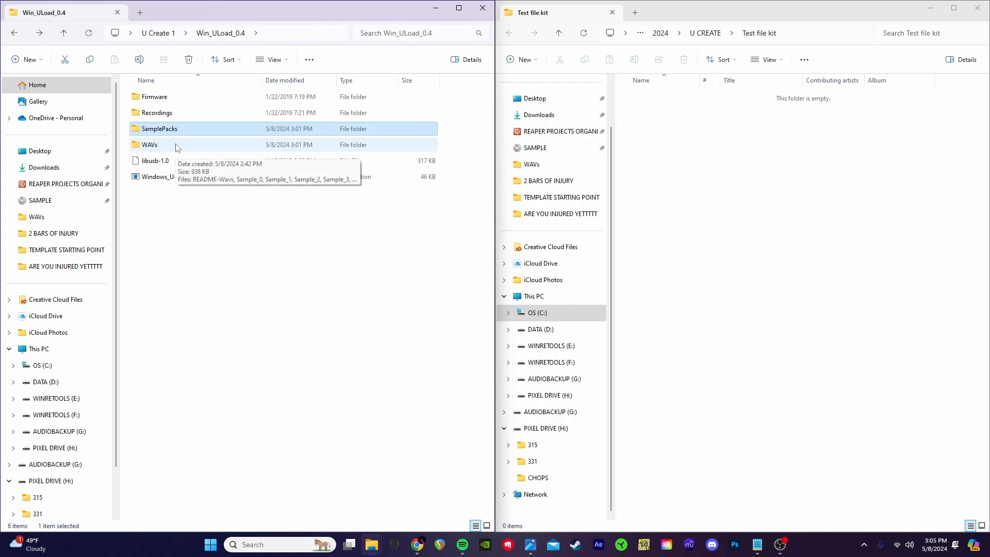
# Step: Check that Recordings holds only its README, then return to Win_ULoad_0.4 and minimize the browser
pyautogui.click(201, 113)
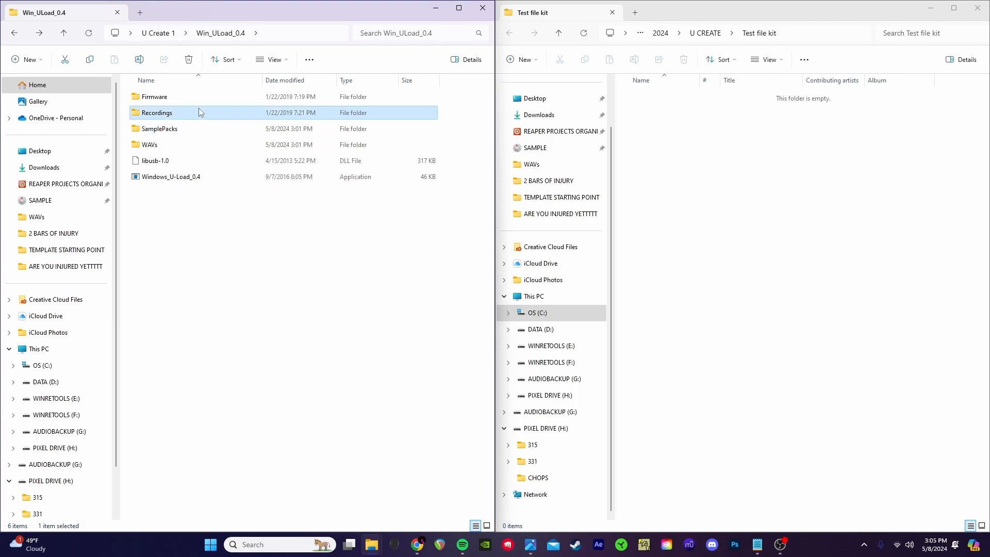
pyautogui.doubleClick(201, 113)
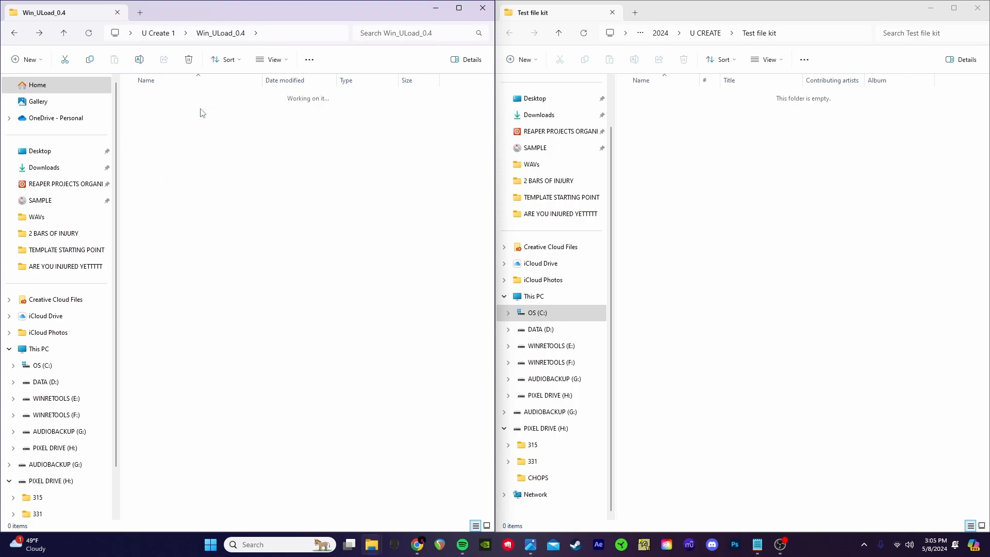
pyautogui.click(15, 34)
pyautogui.click(421, 549)
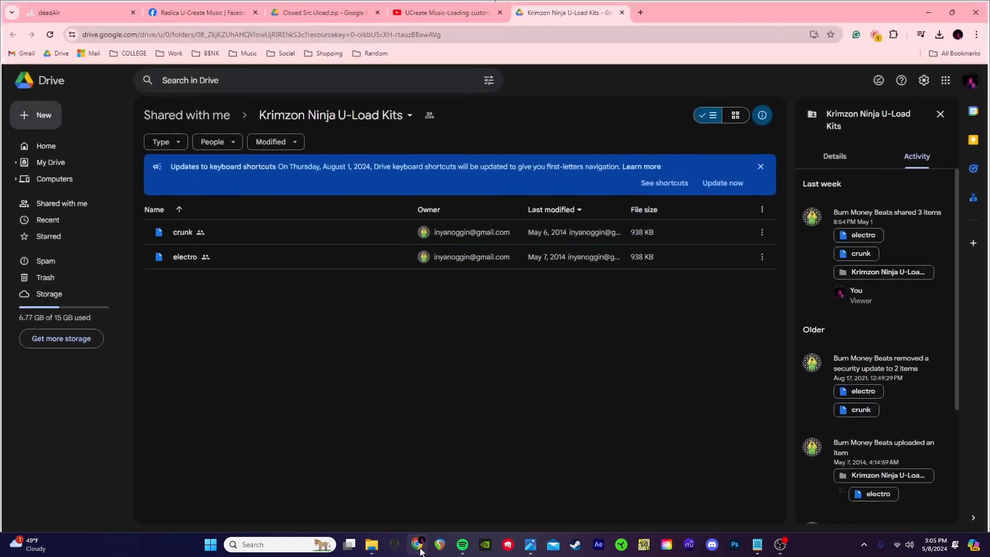
pyautogui.click(419, 547)
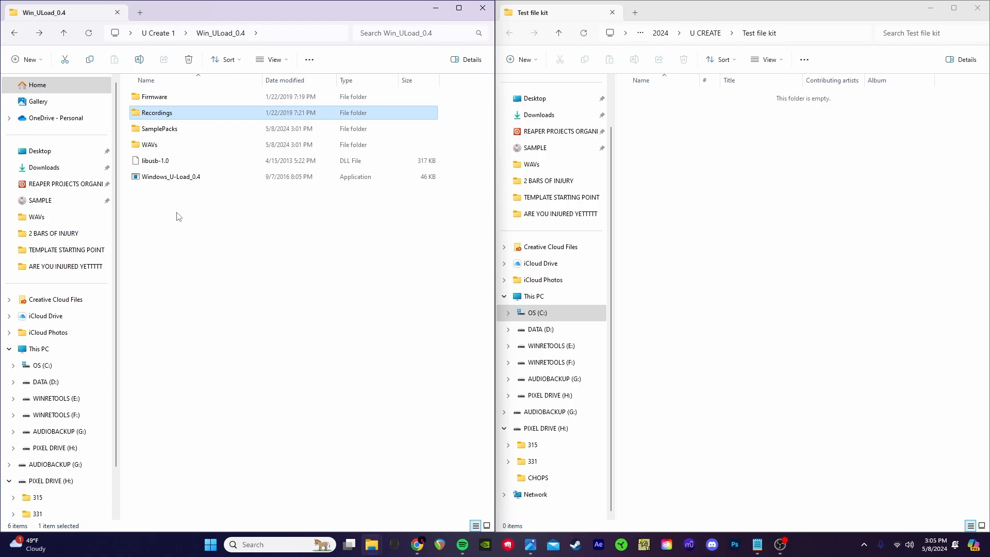
# Step: Rename tracks 13 and 14 to Rec_0 and Rec_1, select both, and open Render with Ctrl+Alt+R
pyautogui.hotkey('alt', 'Tab')
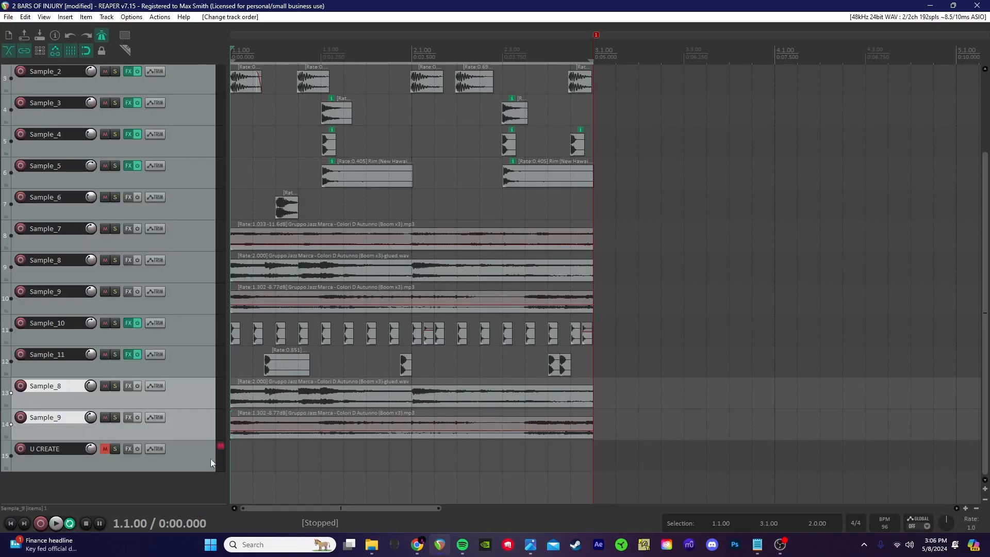
pyautogui.doubleClick(73, 387)
pyautogui.write('Rec')
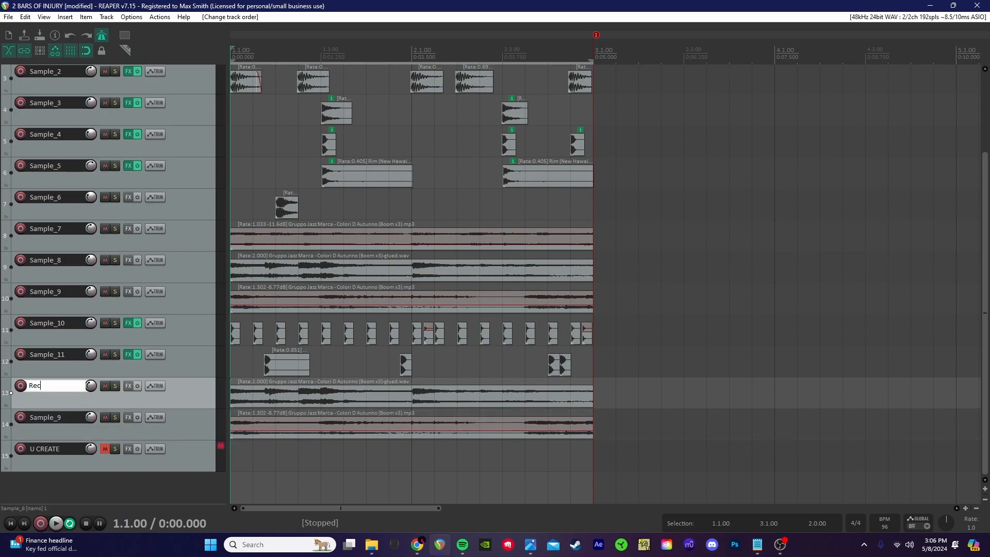
pyautogui.write('_0')
pyautogui.doubleClick(63, 422)
pyautogui.write('Rec_1')
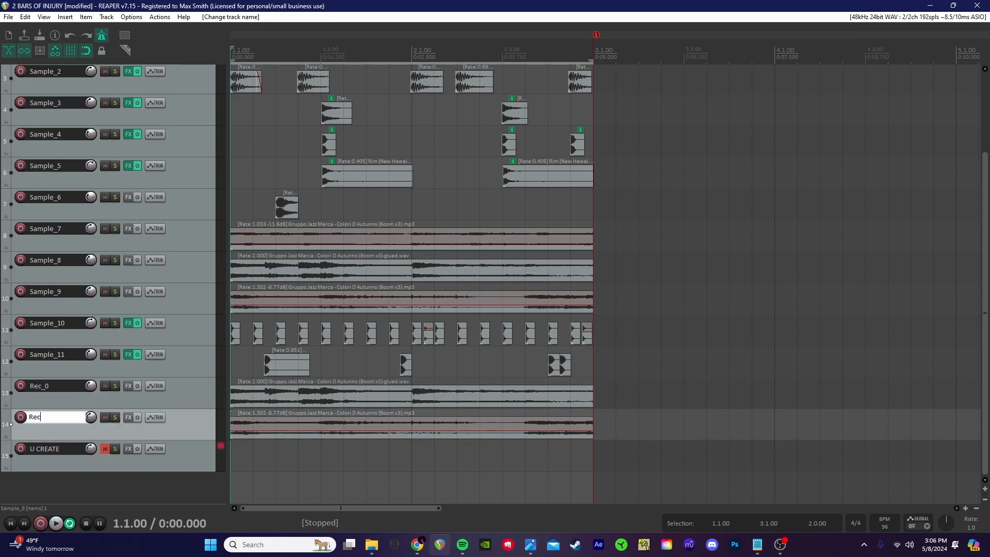
pyautogui.press('Return')
pyautogui.keyDown('ctrl'); pyautogui.click(199, 389); pyautogui.keyUp('ctrl')
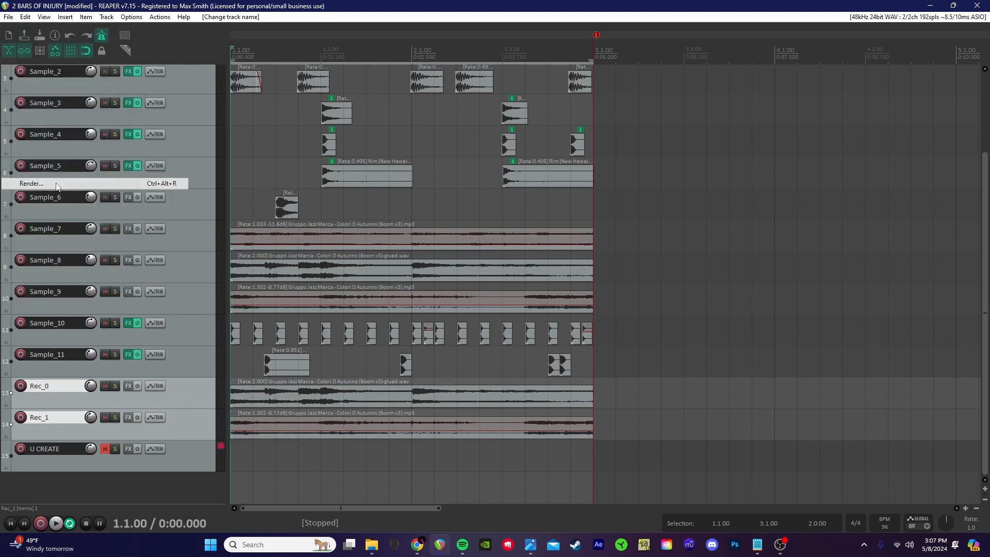
pyautogui.hotkey('ctrl', 'alt', 'r')
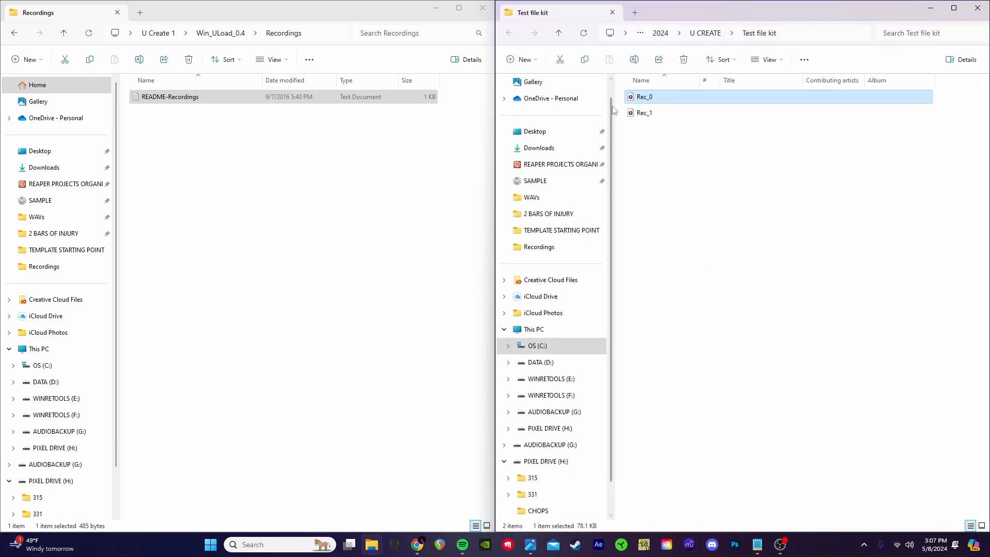
# Step: Select Rec_0 and Rec_1 in Test file kit and move them into Win_ULoad_0.4's Recordings folder
pyautogui.click(688, 114)
pyautogui.keyDown('shift'); pyautogui.click(681, 99); pyautogui.keyUp('shift')
pyautogui.moveTo(675, 120); pyautogui.dragTo(178, 173)
pyautogui.hotkey('alt', 'Up')
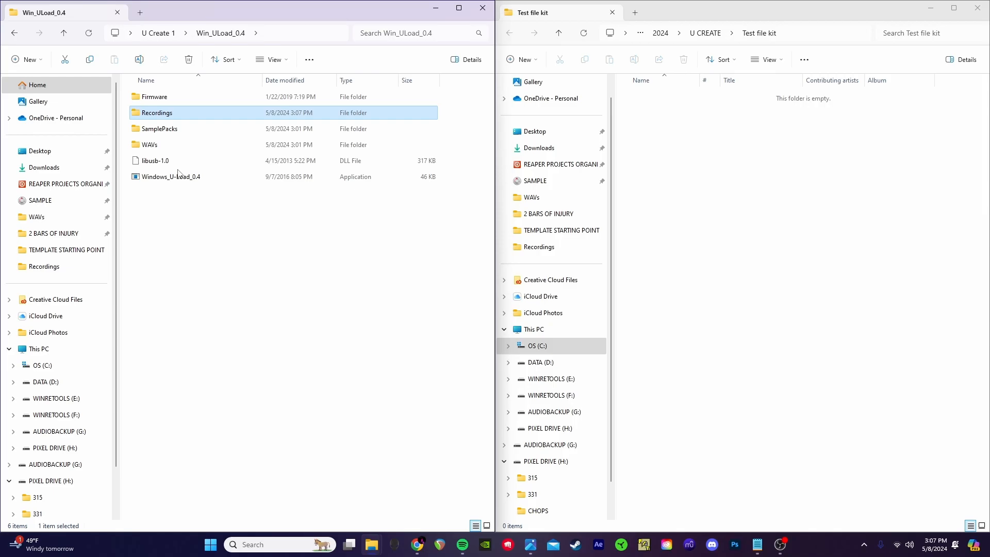
# Step: Run U-Load with option 3 to build the recording pack from Rec_0 and Rec_1, then close it
pyautogui.doubleClick(170, 177)
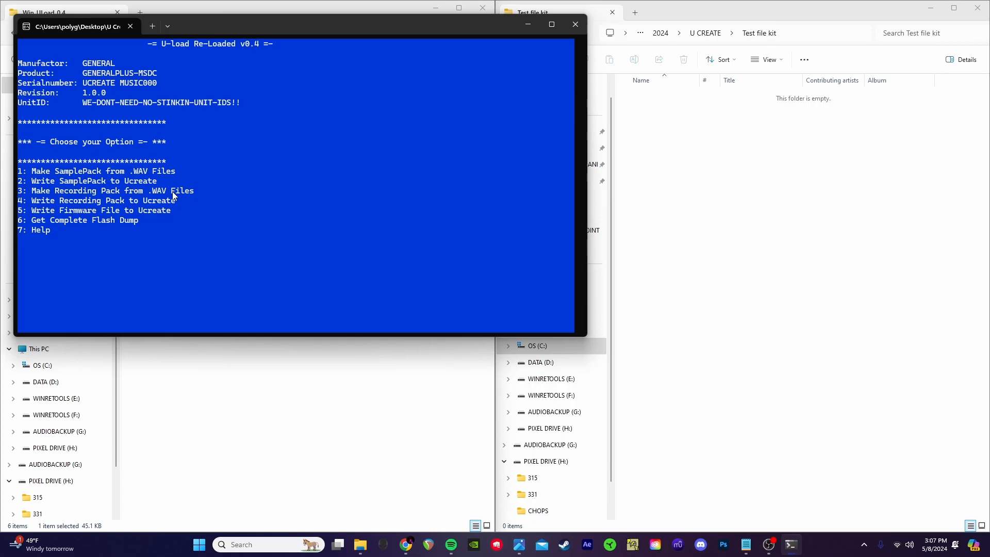
pyautogui.write('3')
pyautogui.press('Return')
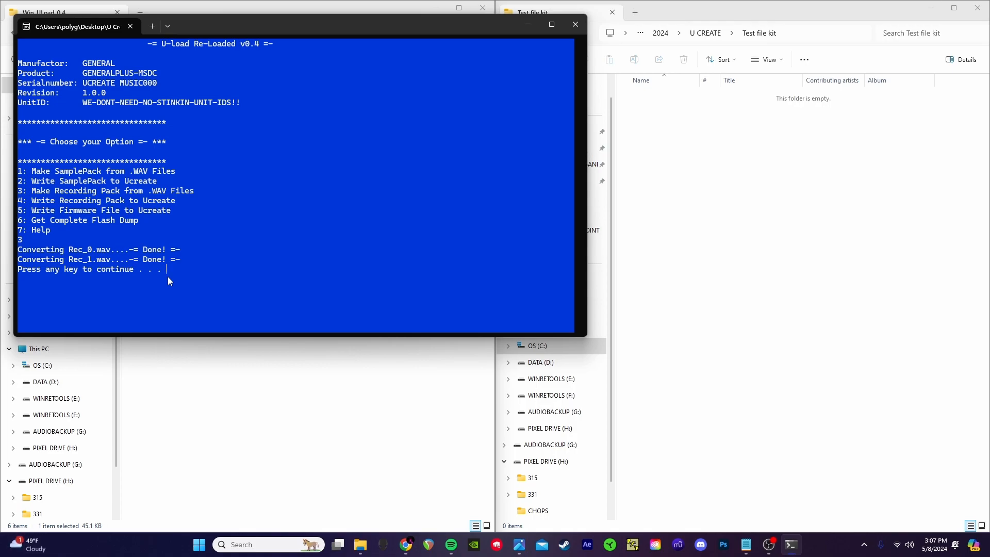
pyautogui.press('Return')
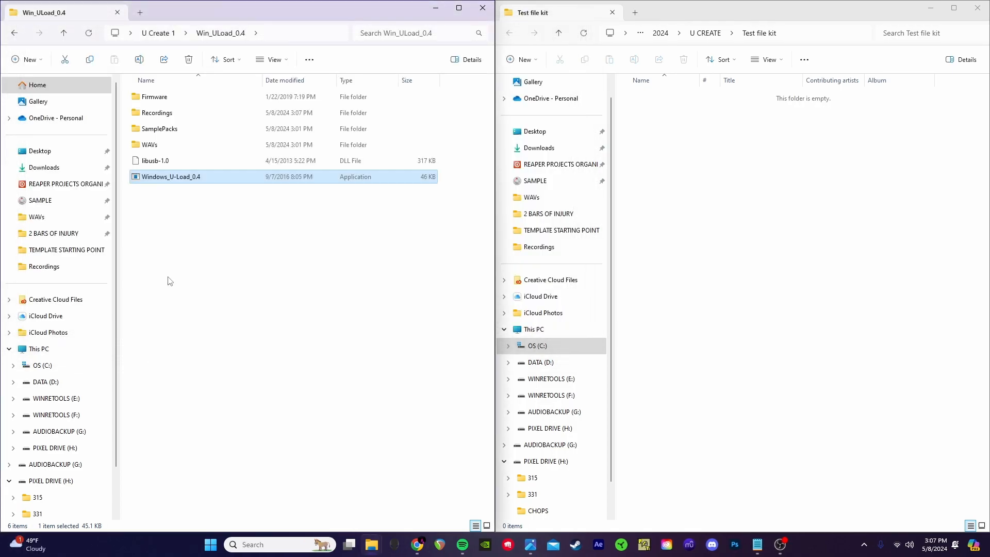
# Step: Relaunch U-Load and choose option 4 to write the recording pack to the U-Create
pyautogui.doubleClick(181, 175)
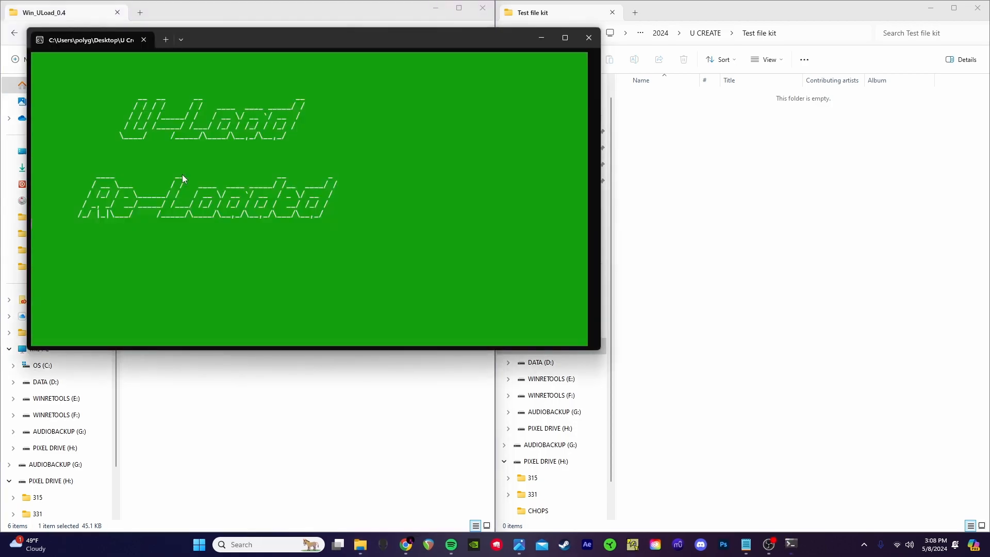
pyautogui.write('4')
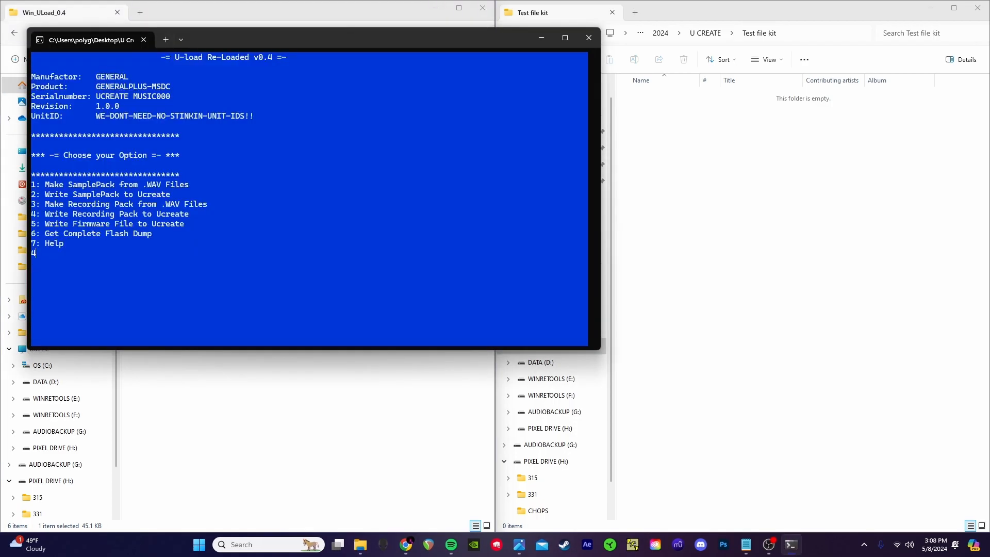
pyautogui.press('Return')
pyautogui.press('Return')
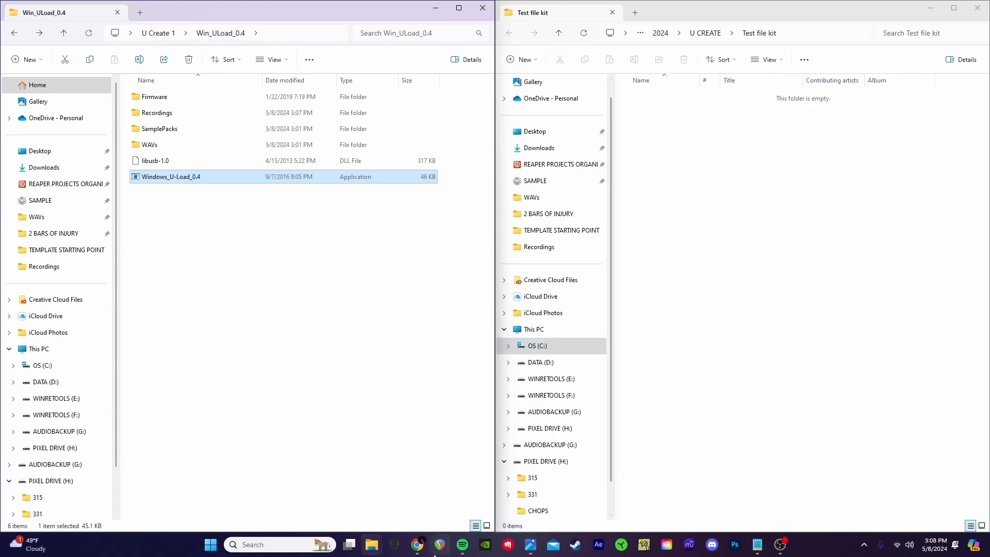
pyautogui.click(530, 544)
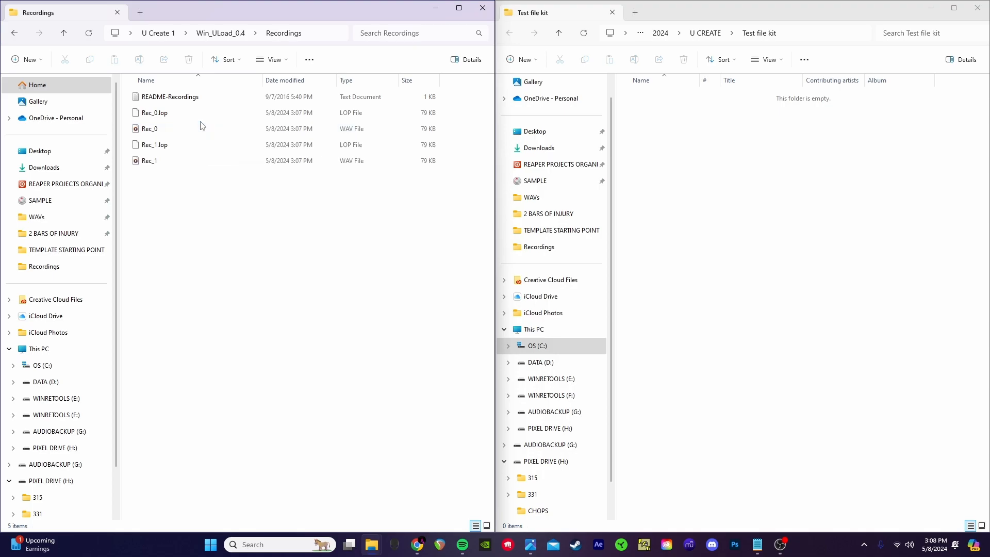
# Step: Select Rec_0.lop in the Recordings folder beside Rec_1.lop and the WAVs
pyautogui.click(199, 114)
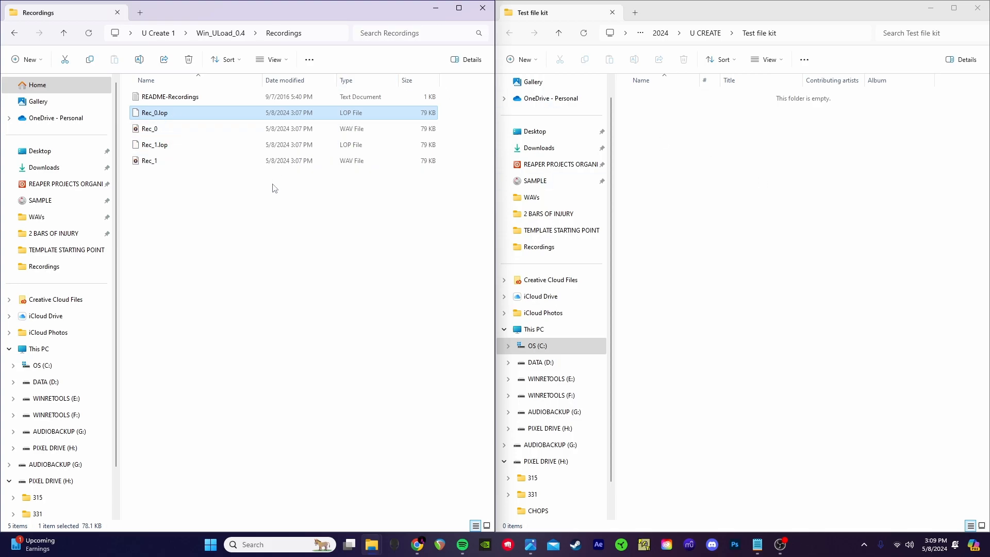
# Step: Go back from Recordings to the Win_ULoad_0.4 folder
pyautogui.click(15, 34)
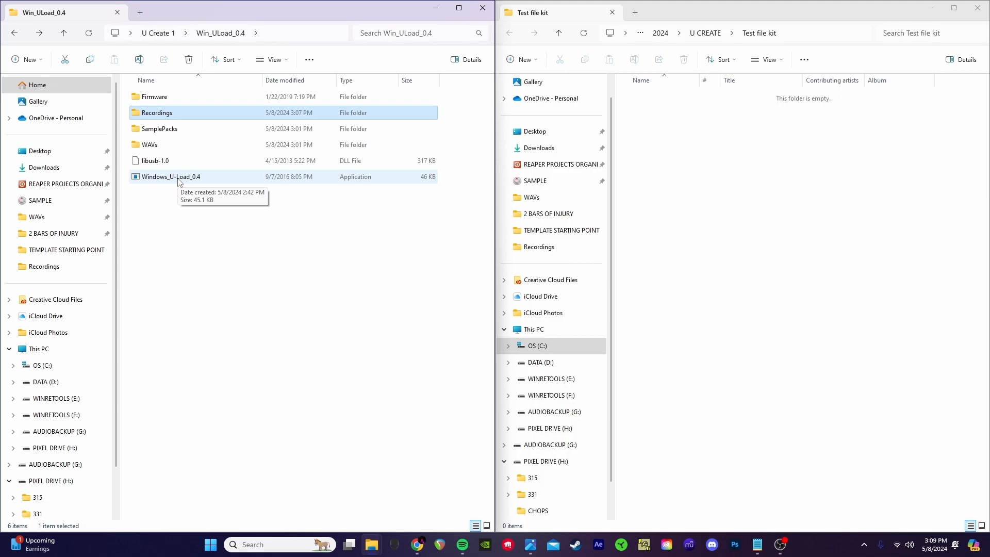